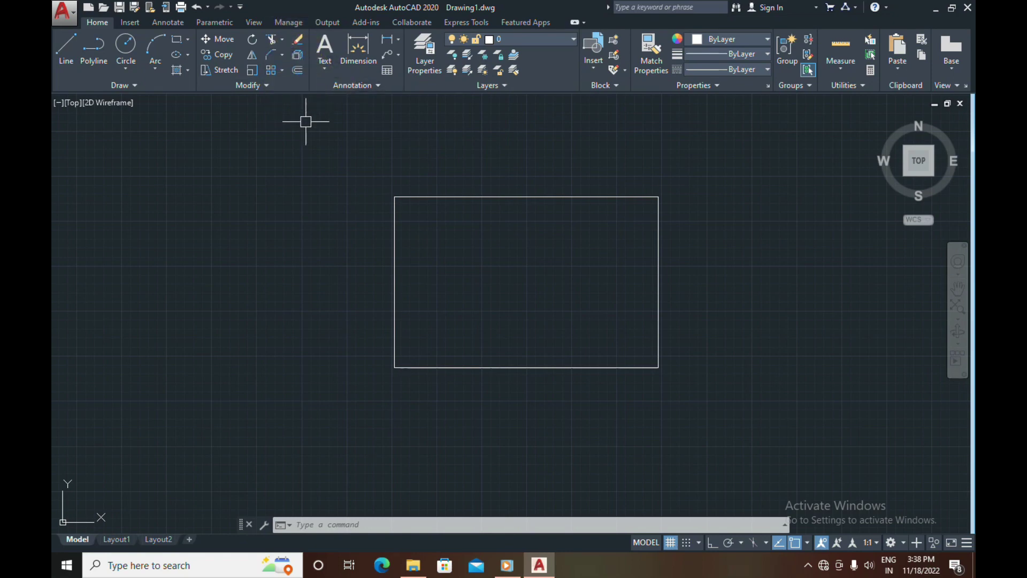
# Draw a large circle centred on the rectangle's centre that encloses the rectangle.
pyautogui.write('c')
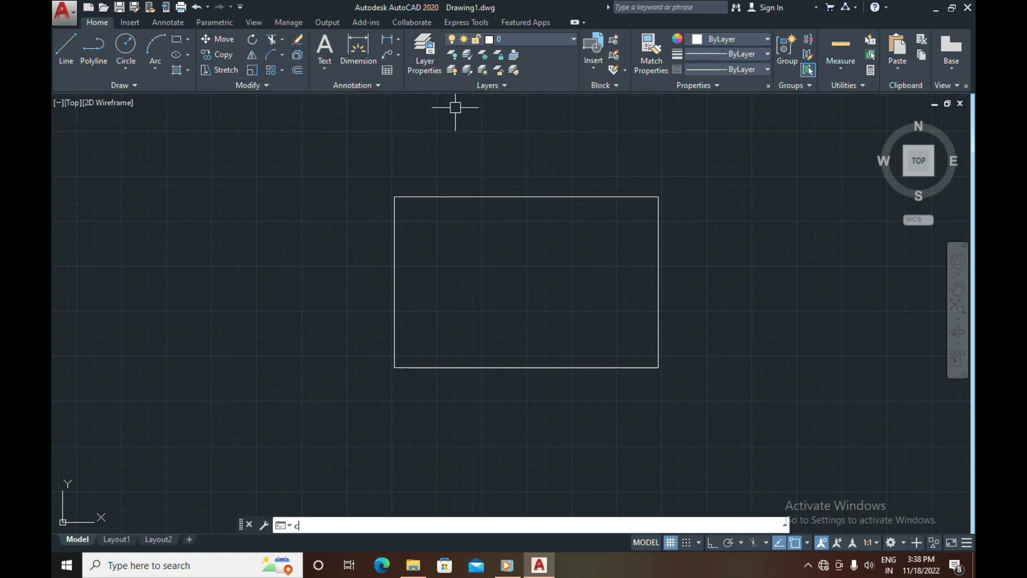
pyautogui.press('Return')
pyautogui.click(526, 282)
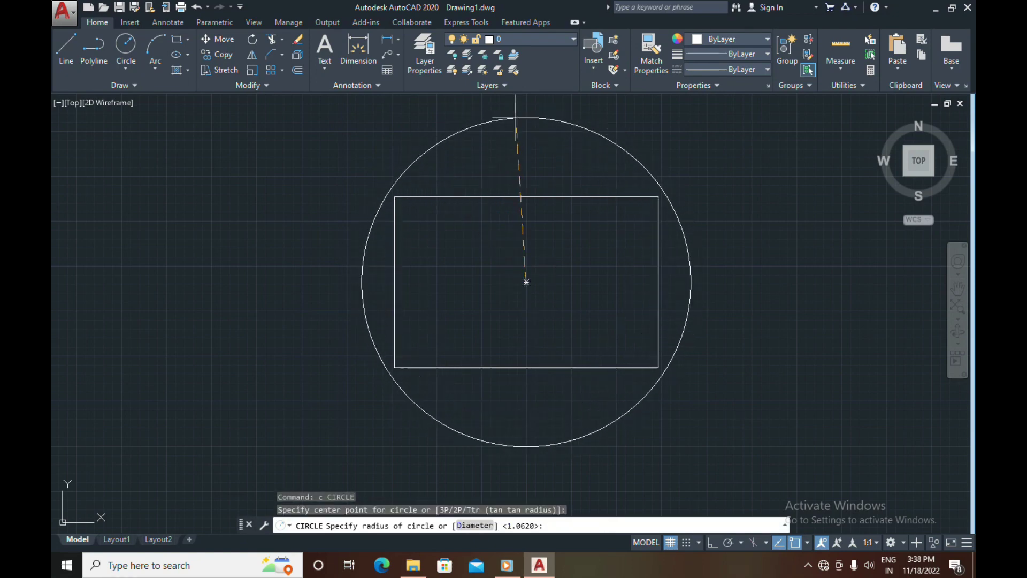
pyautogui.scroll(2, 506, 129)
pyautogui.scroll(-2, 500, 126)
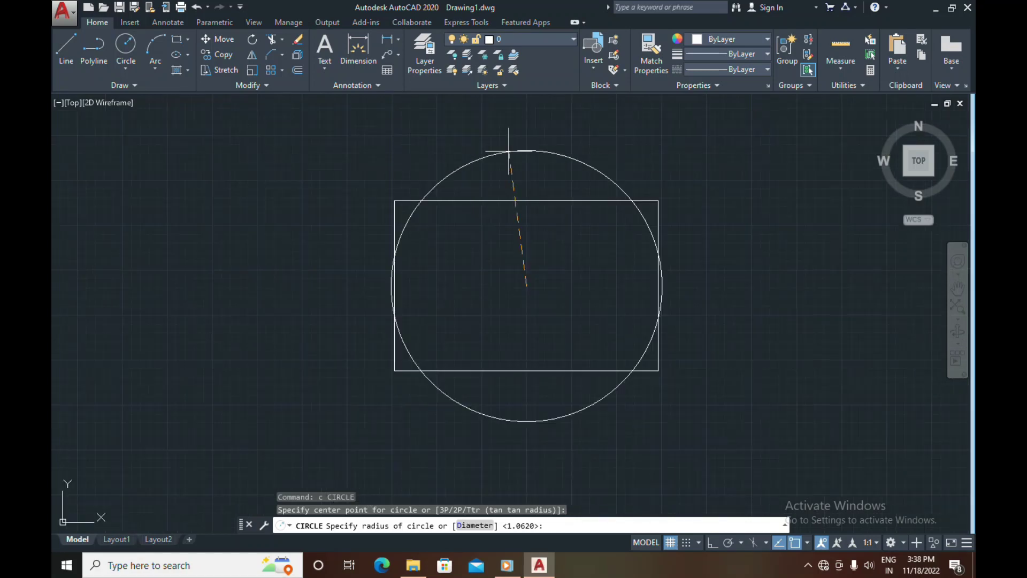
pyautogui.scroll(-2, 493, 122)
pyautogui.press('Escape')
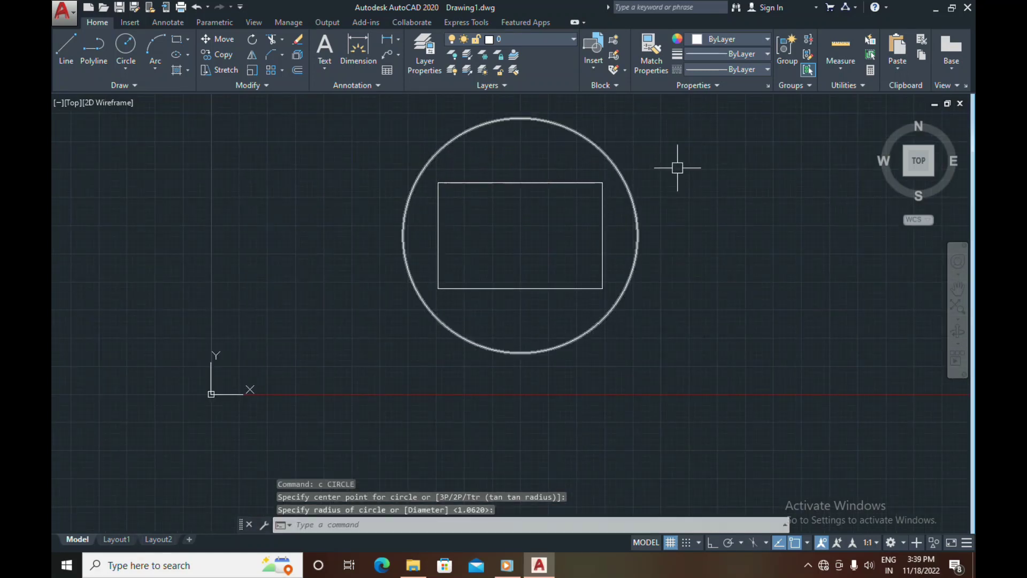
# Draw a small circle centred on the large circle's top quadrant.
pyautogui.write('c')
pyautogui.press('Return')
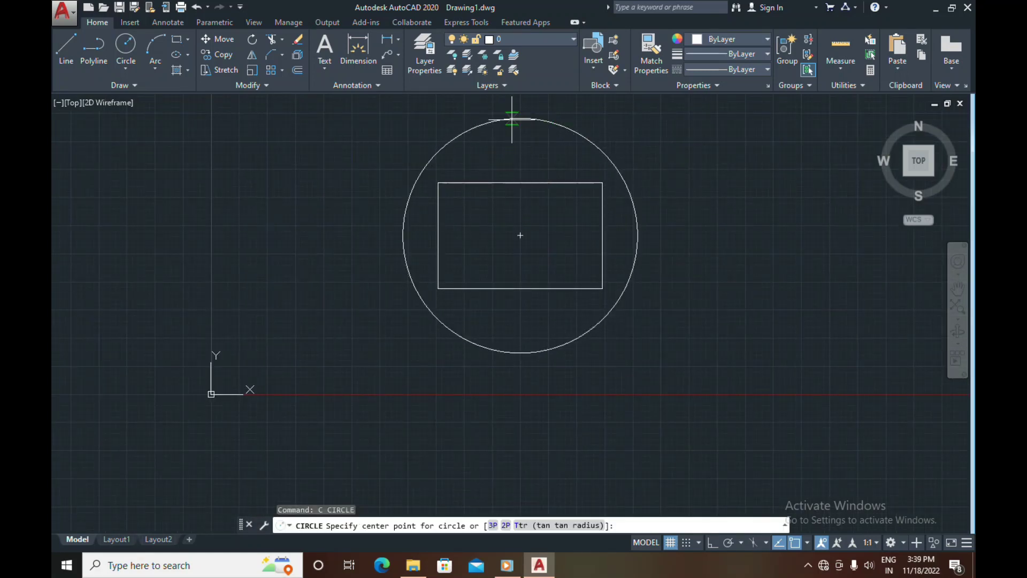
pyautogui.click(520, 118)
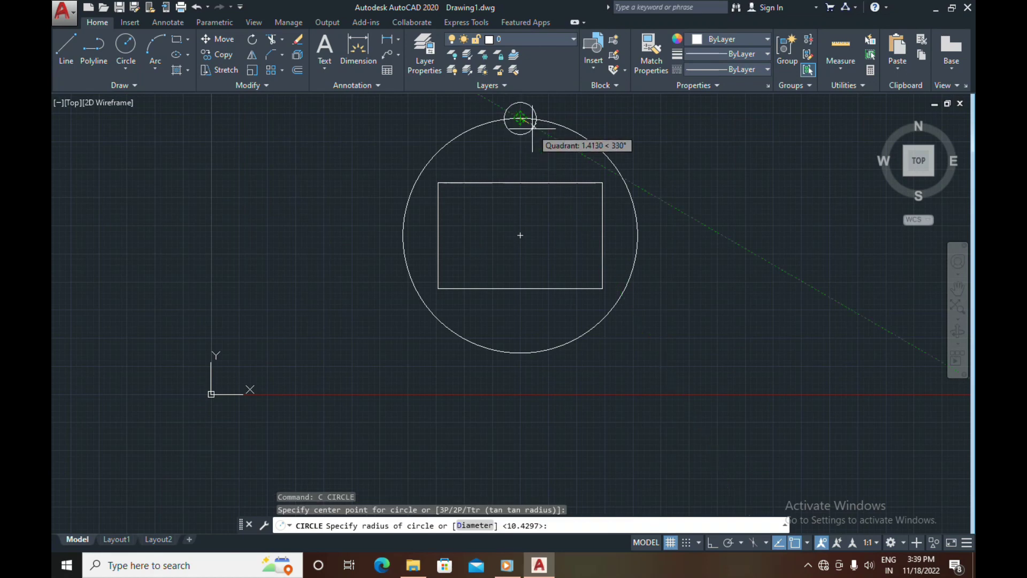
pyautogui.click(533, 131)
pyautogui.moveTo(540, 141); pyautogui.dragTo(536, 191, button='middle')
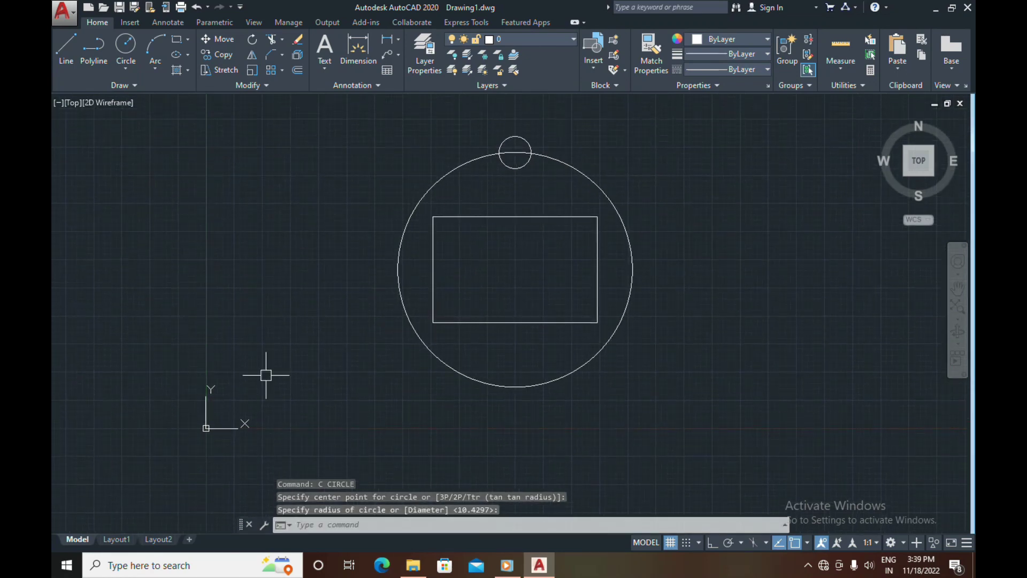
pyautogui.click(207, 427)
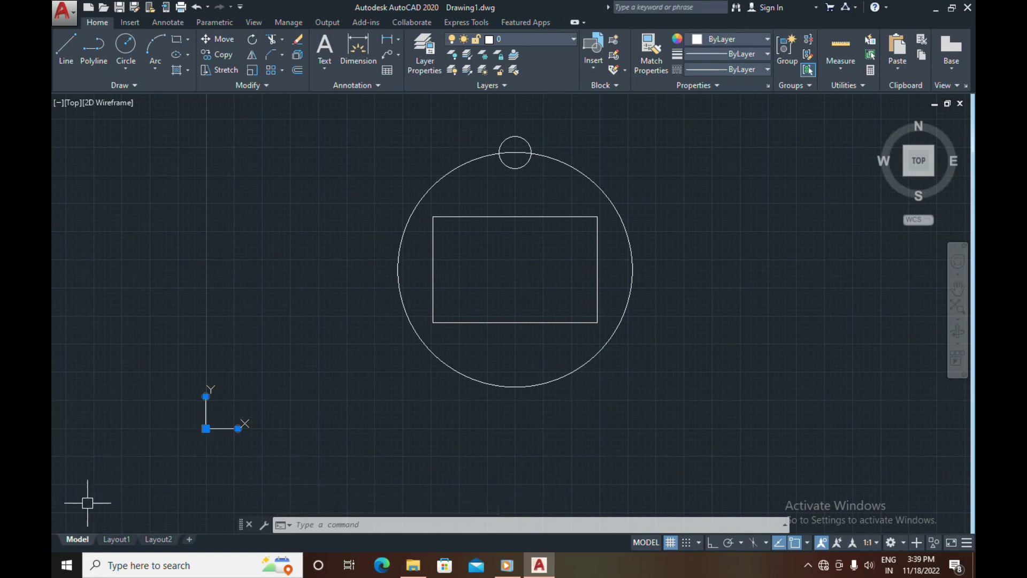
# Move the UCS origin to the lower left of the drawing.
pyautogui.click(206, 429)
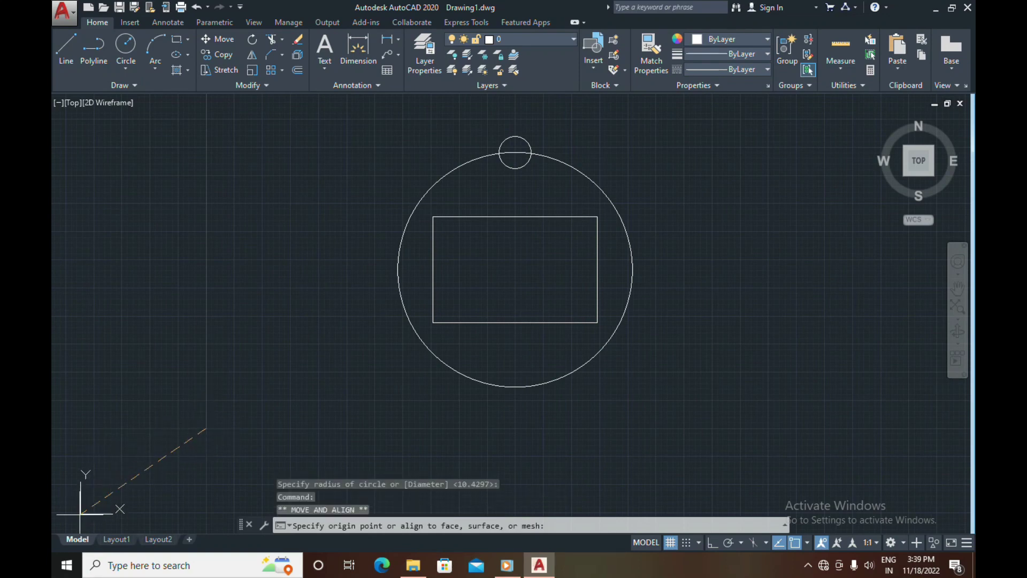
pyautogui.click(71, 519)
pyautogui.press('Escape')
# Rectangular-array the small circle (AR) into 4 columns by 4 rows.
pyautogui.write('a')
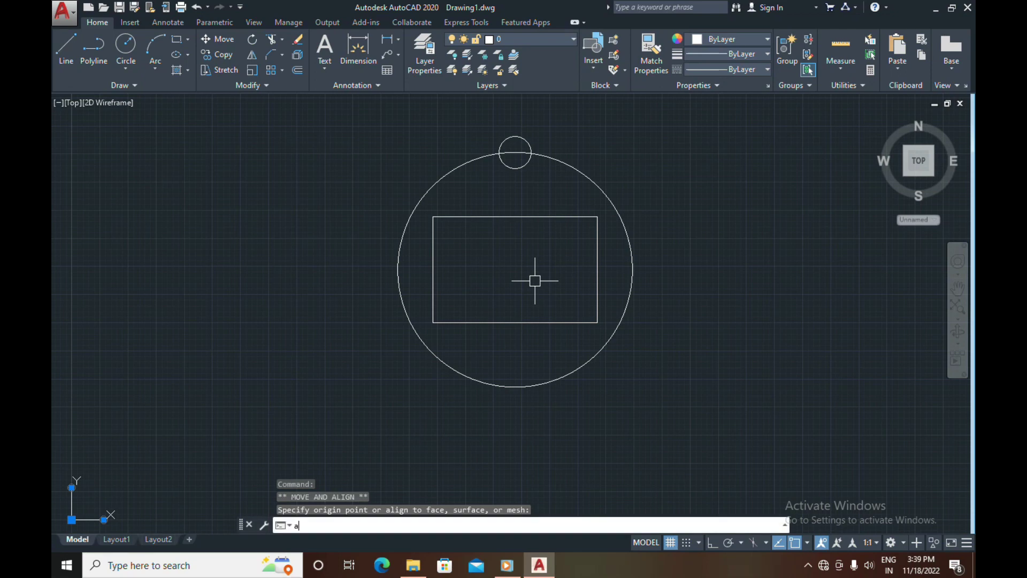
pyautogui.write('r')
pyautogui.press('Return')
pyautogui.click(531, 148)
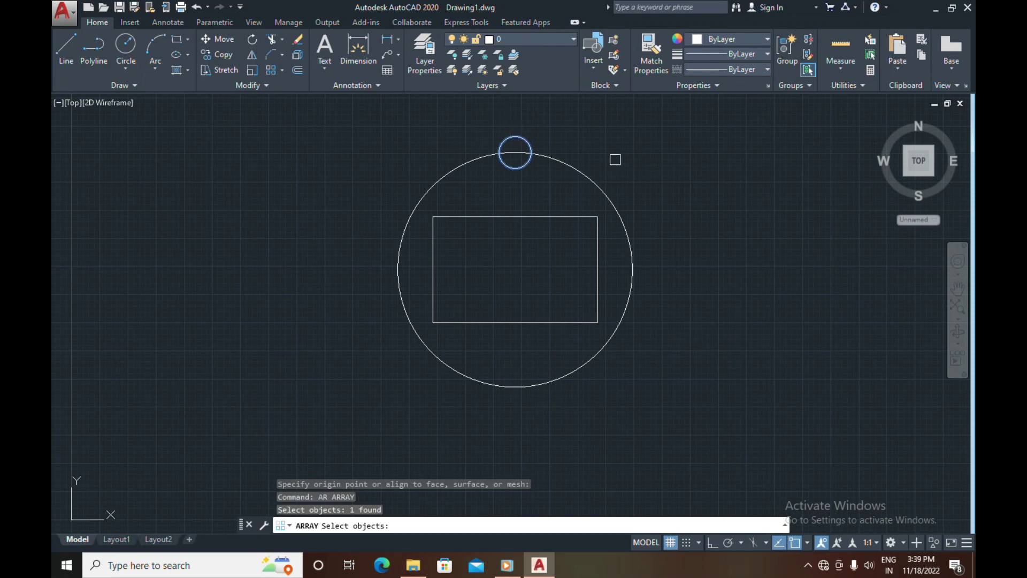
pyautogui.press('Return')
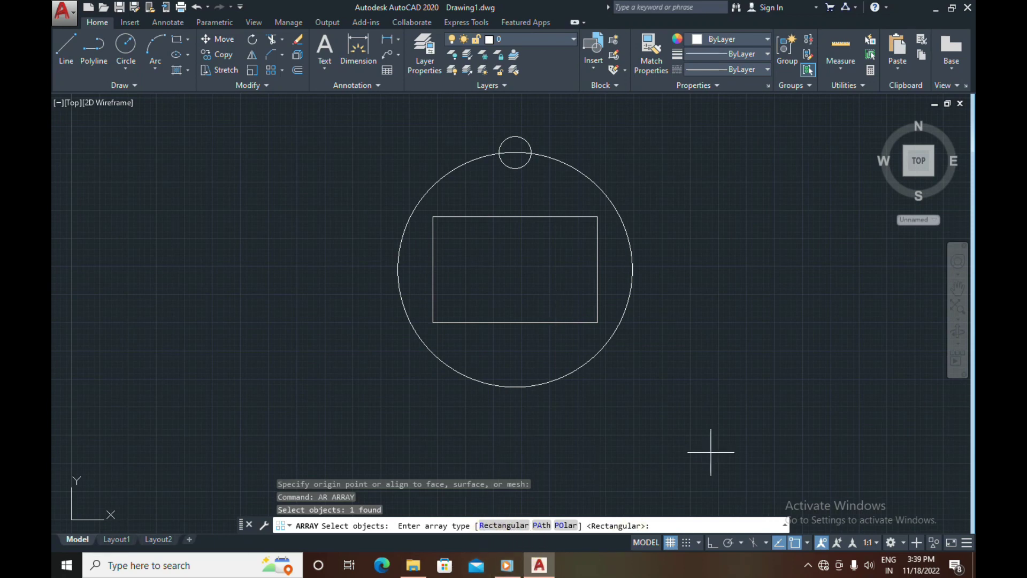
pyautogui.write('r')
pyautogui.press('Return')
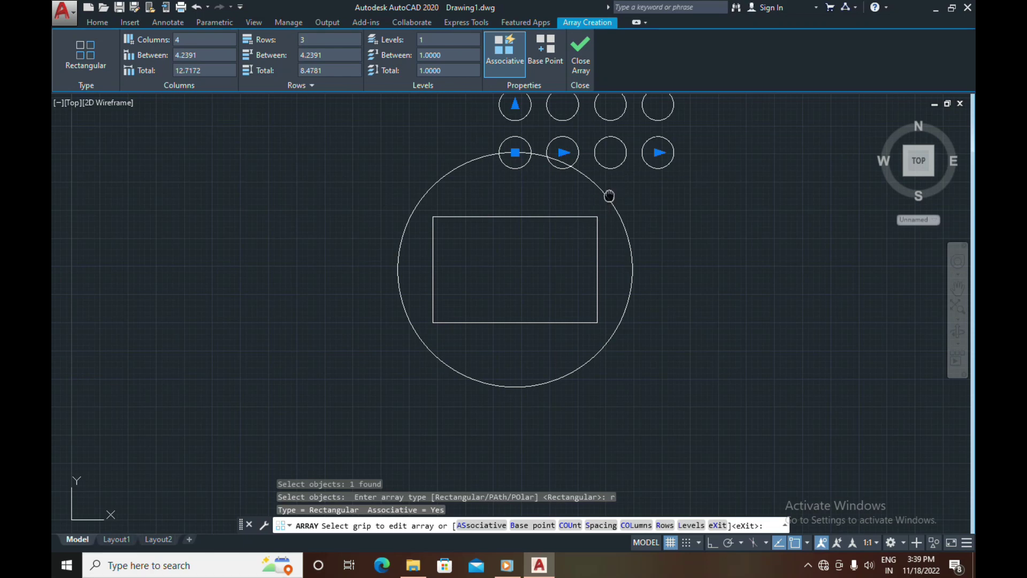
pyautogui.moveTo(610, 196)
pyautogui.mouseDown(button='middle')
pyautogui.moveTo(603, 252)
pyautogui.moveTo(558, 277)
pyautogui.mouseUp(button='middle')
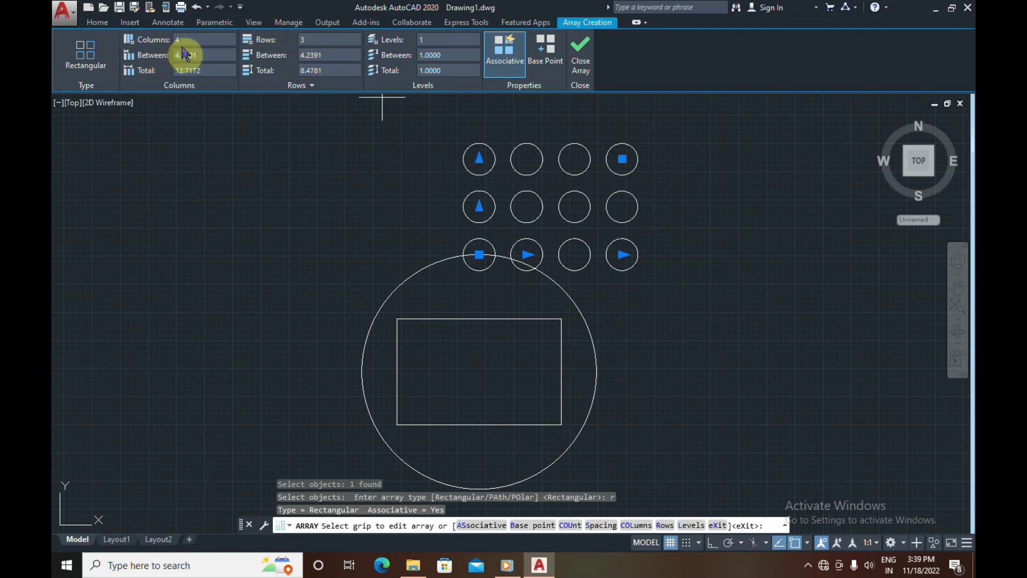
pyautogui.click(326, 40)
pyautogui.write('4')
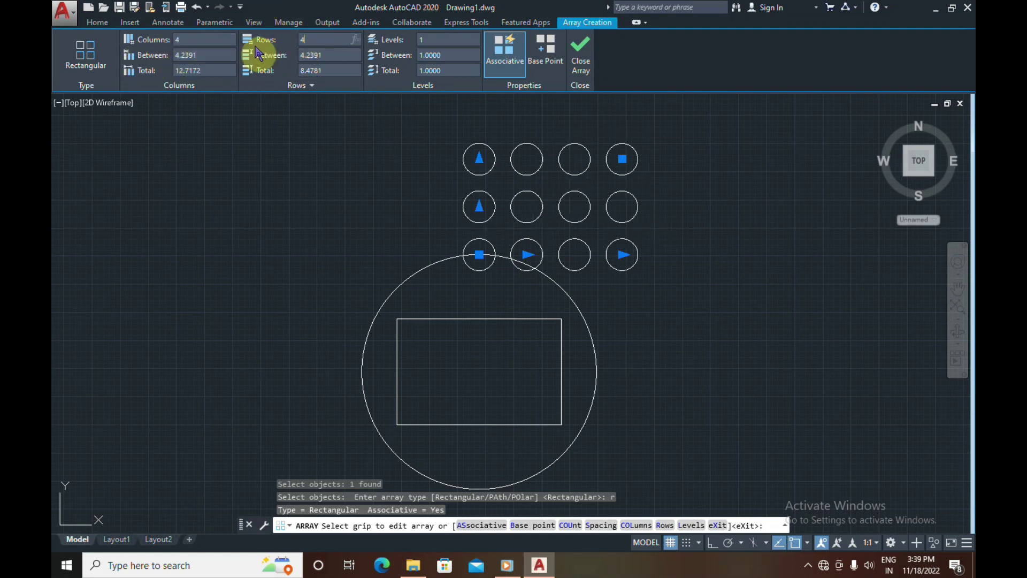
pyautogui.press('Return')
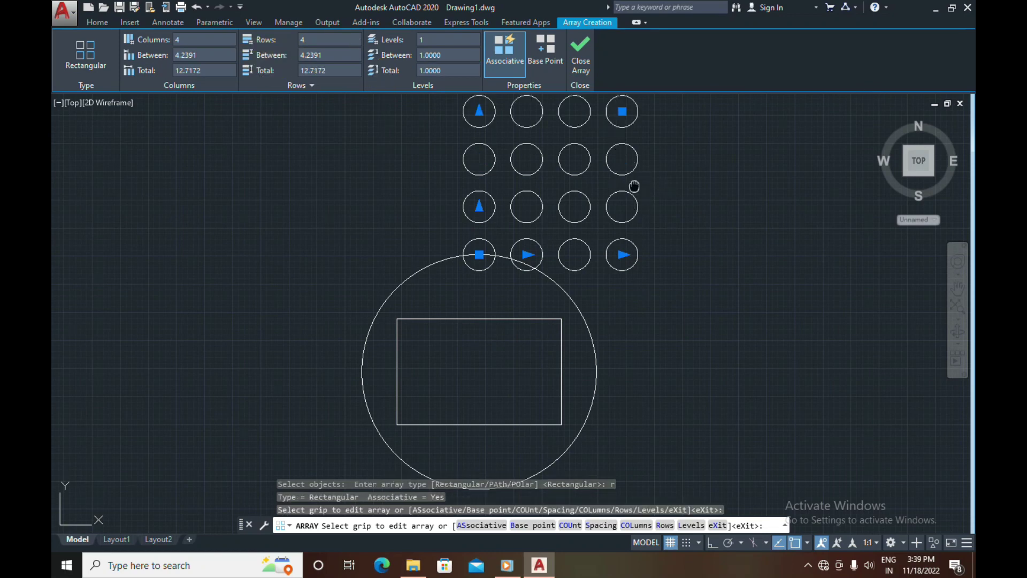
pyautogui.moveTo(634, 186); pyautogui.dragTo(628, 234, button='middle')
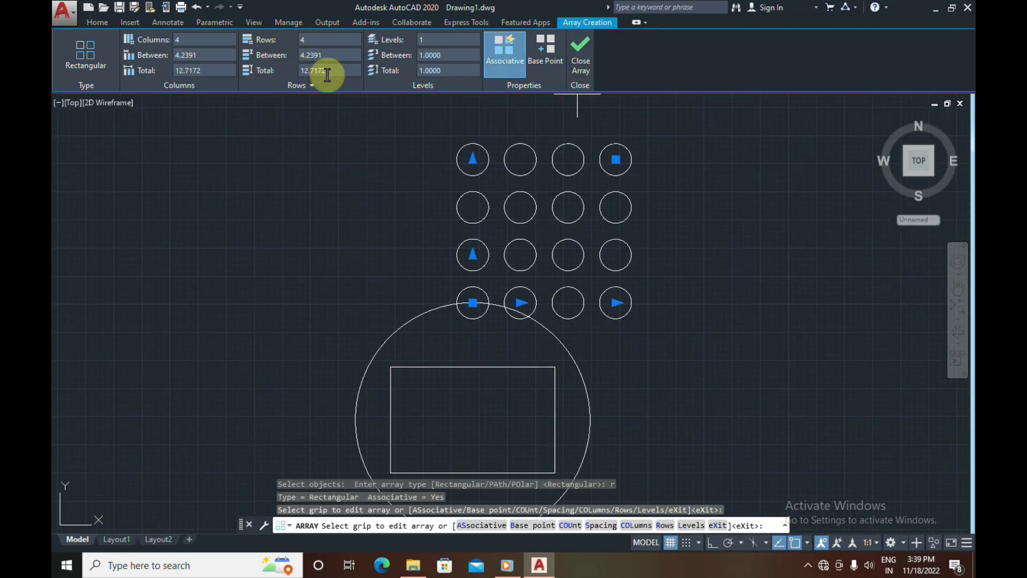
# Exit the rectangular array and undo it.
pyautogui.press('Escape')
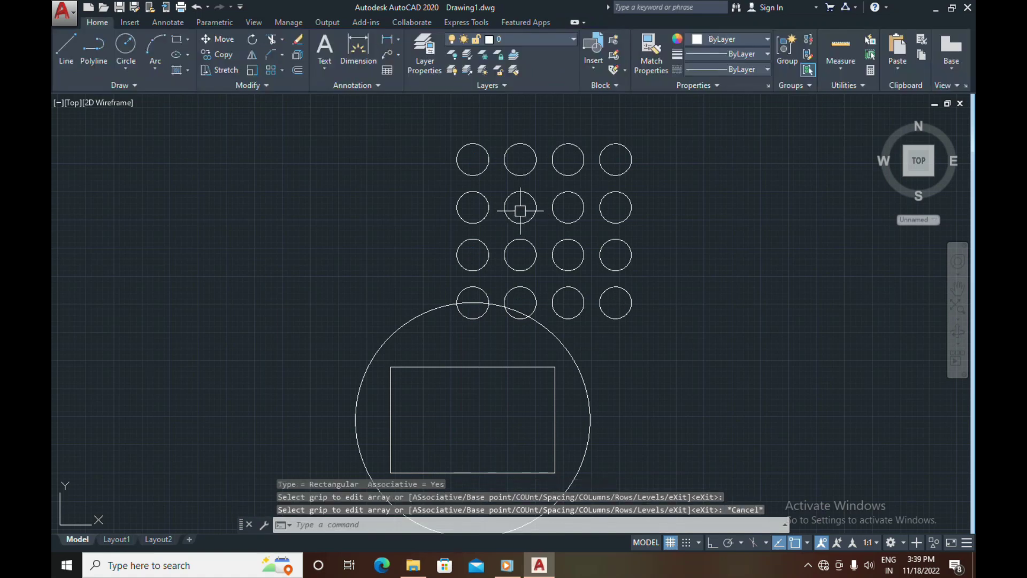
pyautogui.moveTo(631, 262); pyautogui.dragTo(625, 256, button='middle')
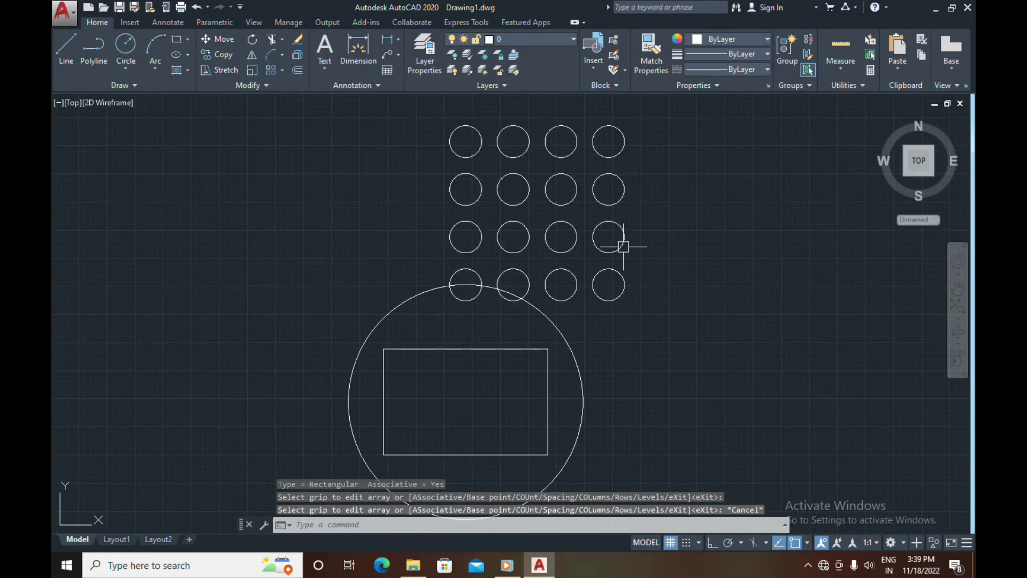
pyautogui.hotkey('ctrl', 'z')
pyautogui.hotkey('ctrl', 'z')
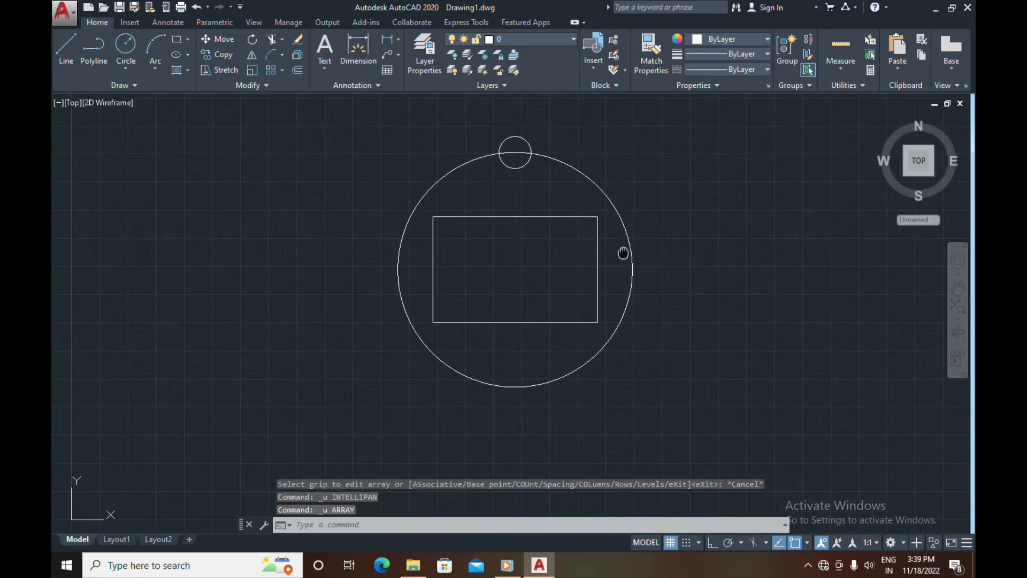
pyautogui.moveTo(624, 253); pyautogui.dragTo(622, 258, button='middle')
# Restart the array on the small circle, then cancel it.
pyautogui.write('ar')
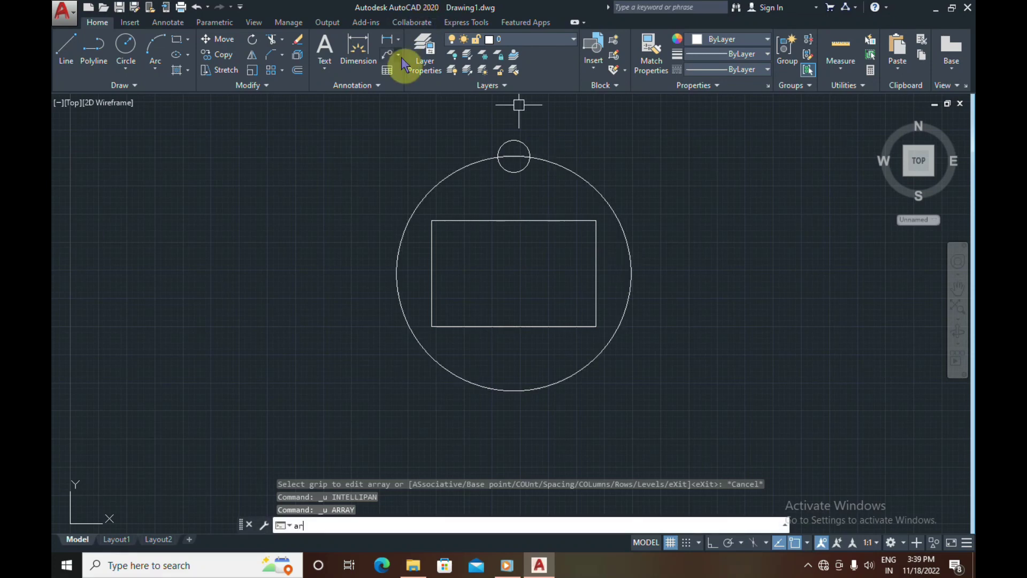
pyautogui.press('Return')
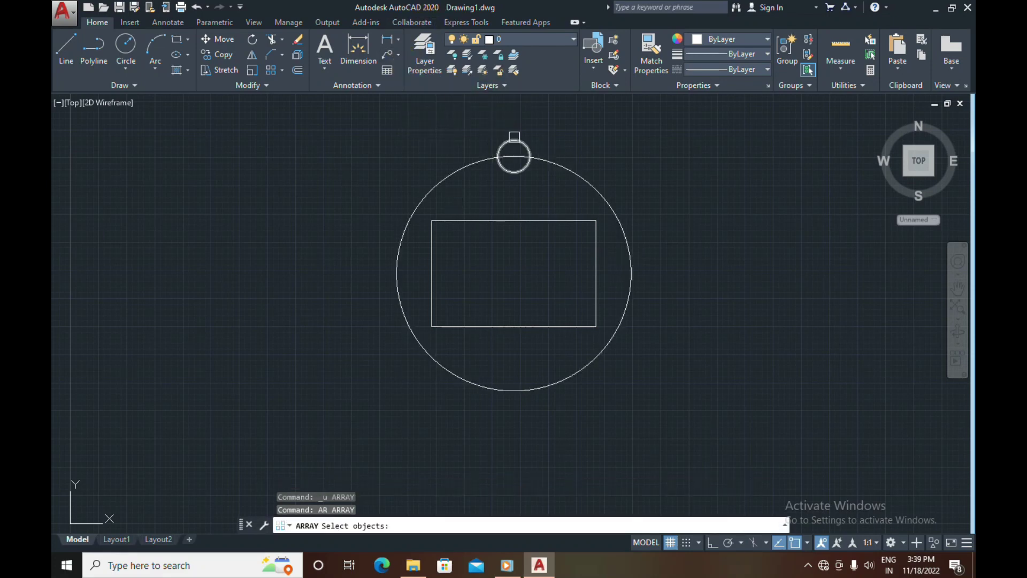
pyautogui.click(513, 141)
pyautogui.press('Return')
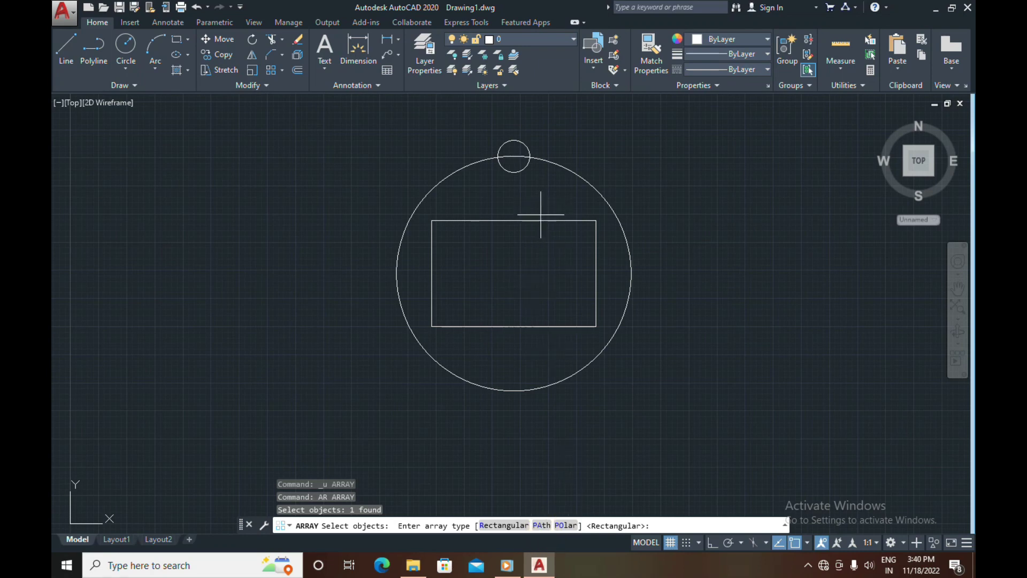
pyautogui.press('Escape')
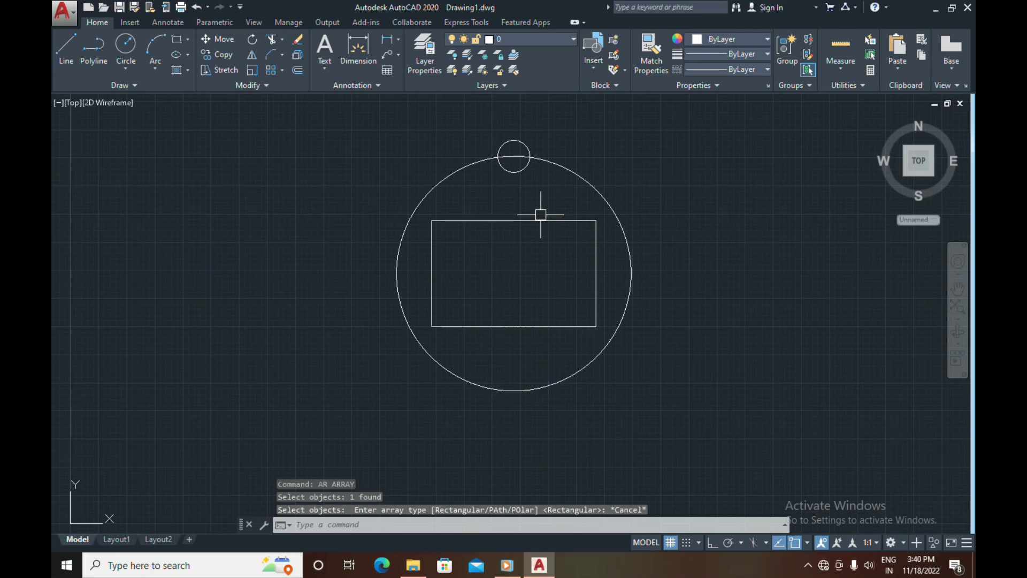
# Draw a slanted line from the small circle's centre toward the upper right.
pyautogui.write('l')
pyautogui.press('Return')
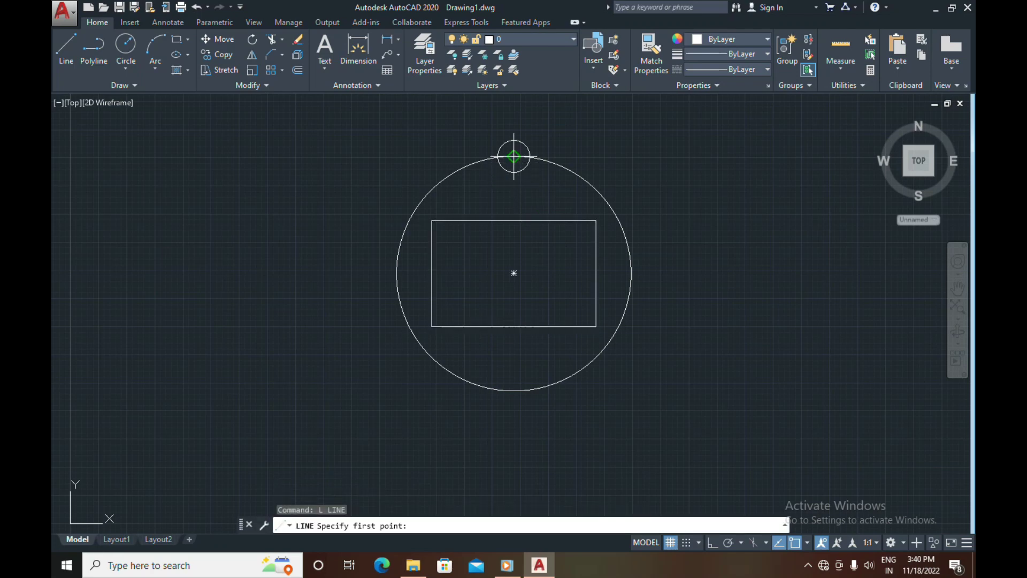
pyautogui.click(514, 157)
pyautogui.click(802, 119)
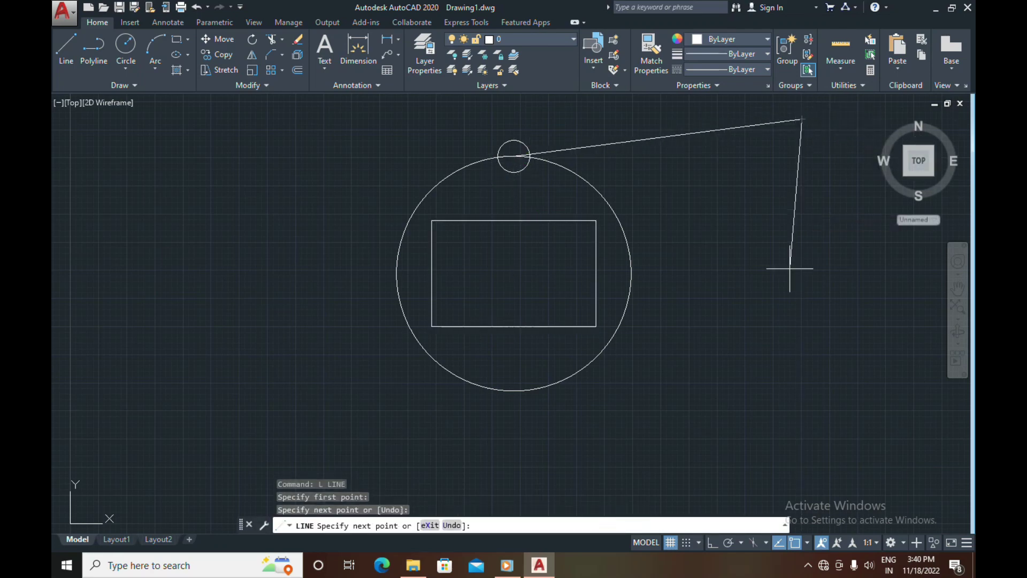
pyautogui.press('Escape')
pyautogui.moveTo(670, 229); pyautogui.dragTo(662, 260, button='middle')
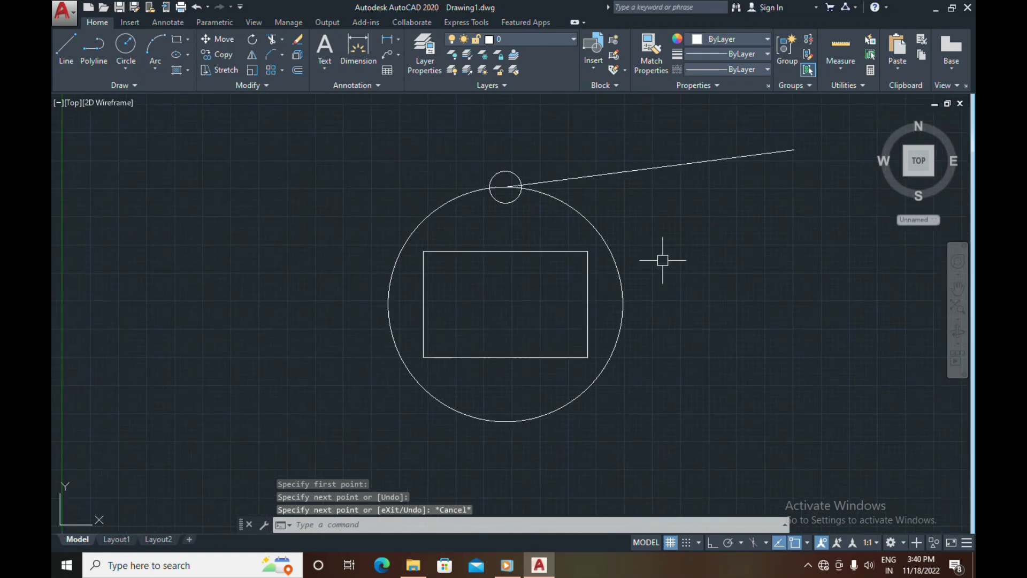
# Start the ARRAY command again, correcting a mistyped alias.
pyautogui.write('ae')
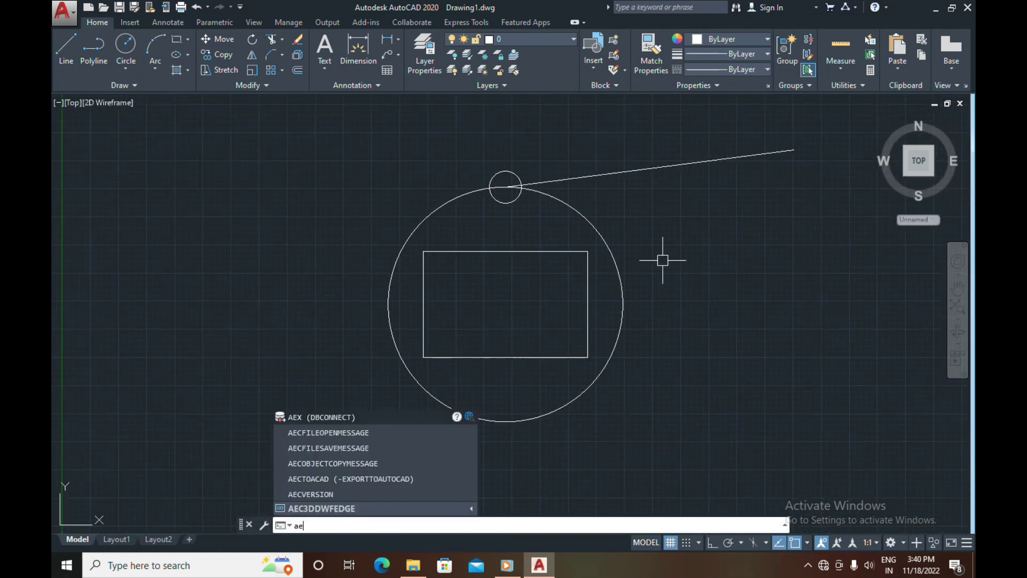
pyautogui.write('r')
pyautogui.press('Return')
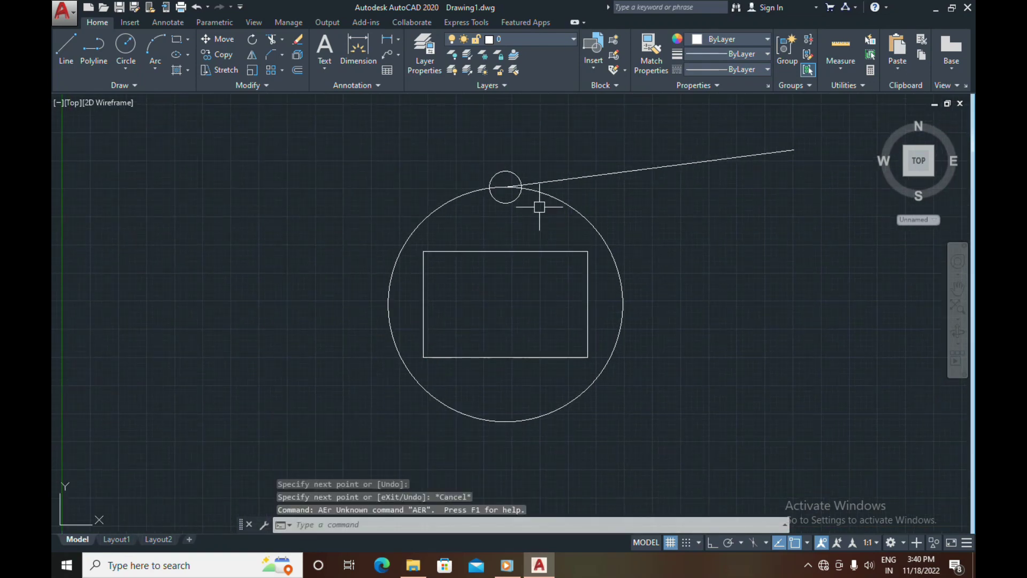
pyautogui.write('ar')
pyautogui.press('Return')
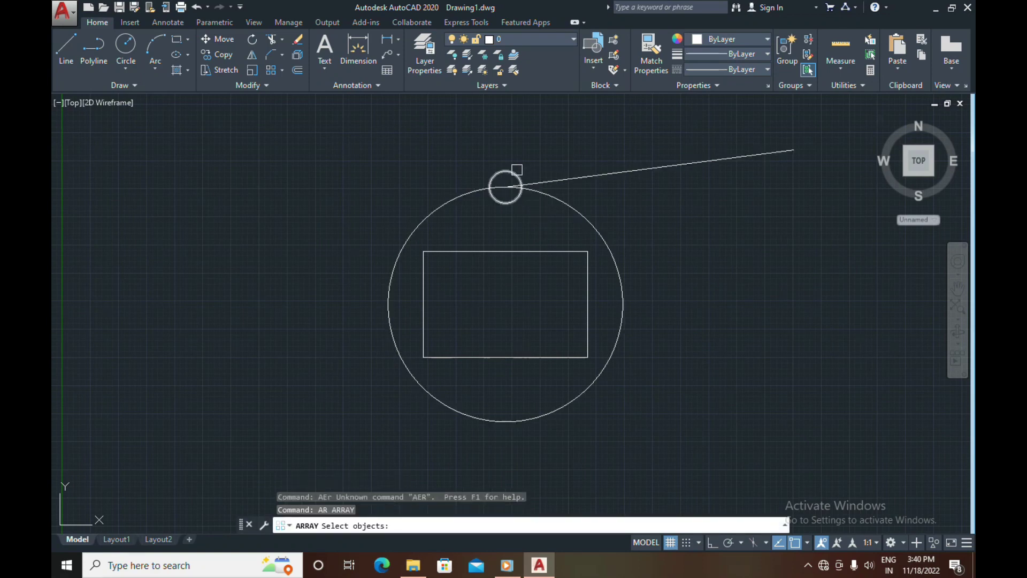
# Path-array the small circle along the slanted line, giving 7 circles.
pyautogui.click(515, 177)
pyautogui.press('Return')
pyautogui.write('pa')
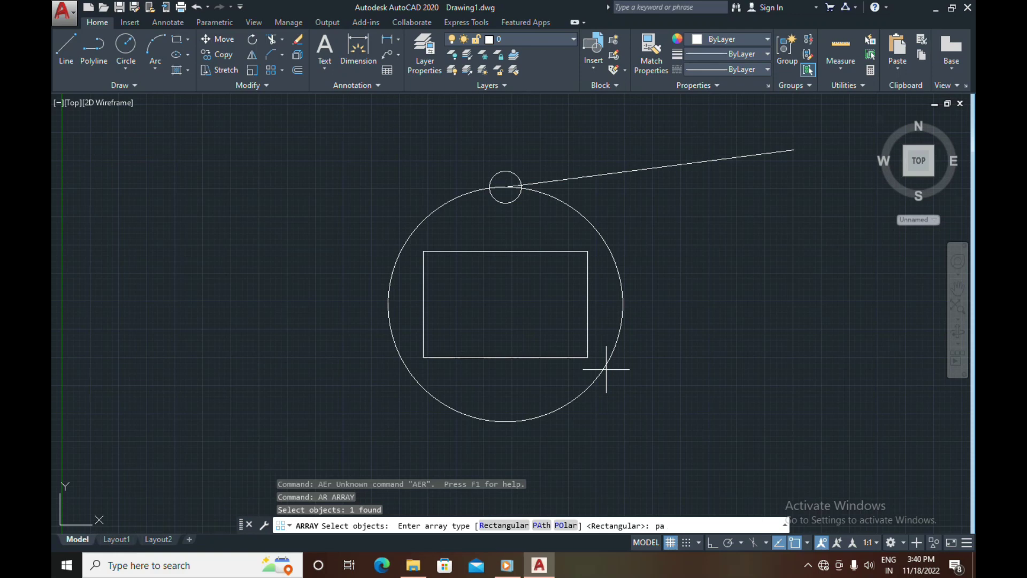
pyautogui.press('Return')
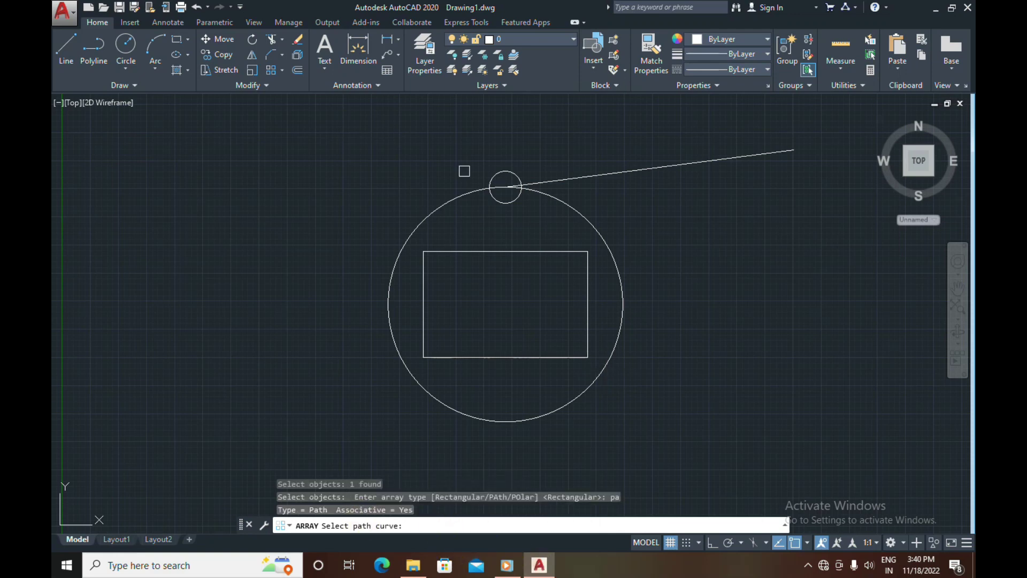
pyautogui.click(594, 173)
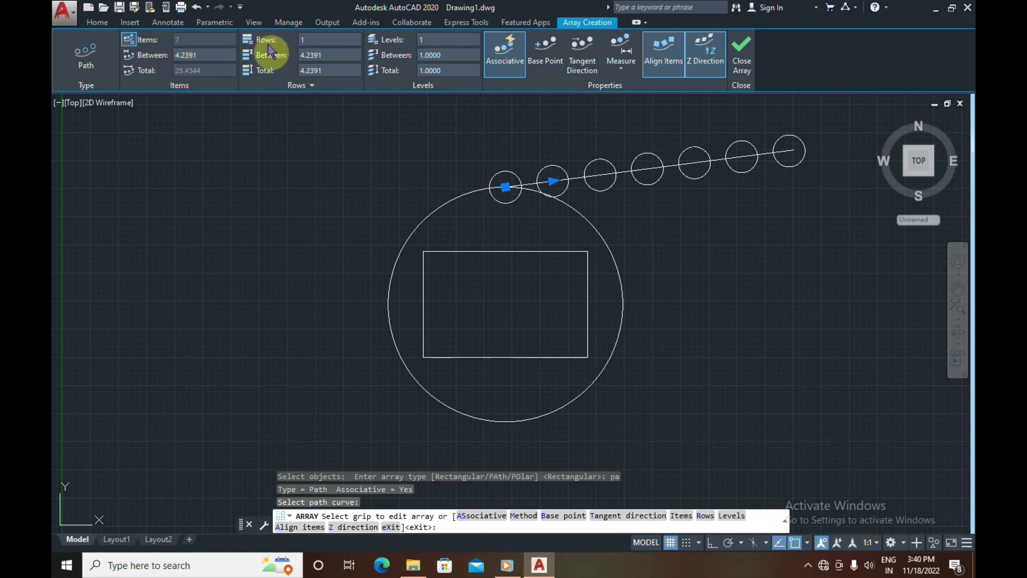
# Set the path array to 2 rows.
pyautogui.click(306, 39)
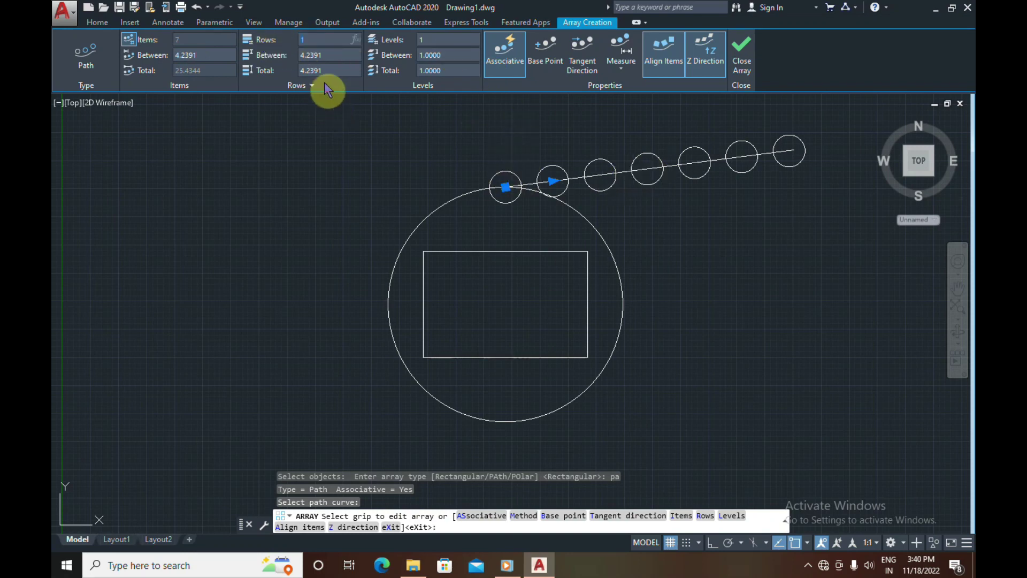
pyautogui.write('2')
pyautogui.press('Return')
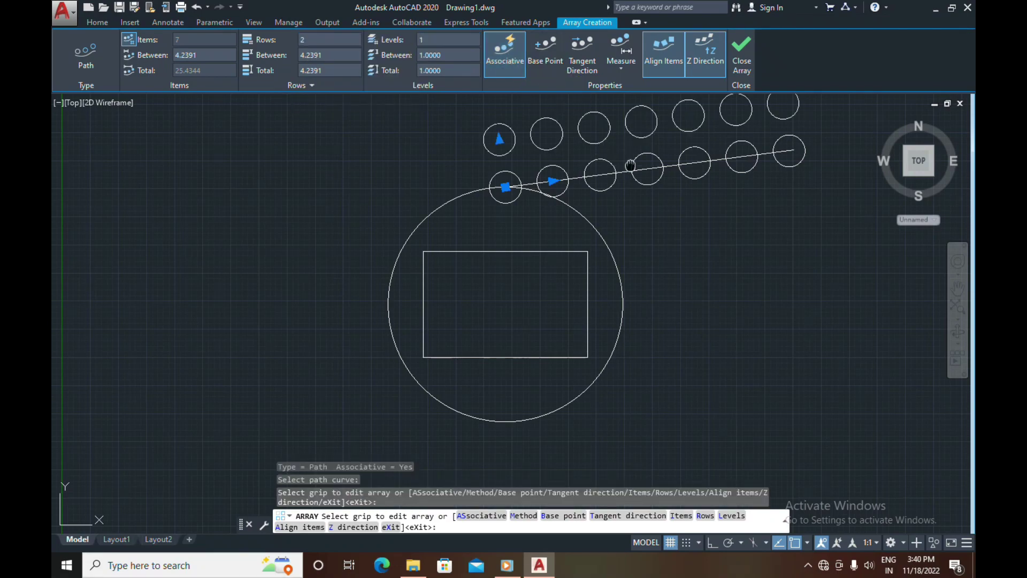
pyautogui.moveTo(625, 171)
pyautogui.mouseDown(button='middle')
pyautogui.moveTo(578, 228)
pyautogui.moveTo(608, 237)
pyautogui.moveTo(581, 242)
pyautogui.mouseUp(button='middle')
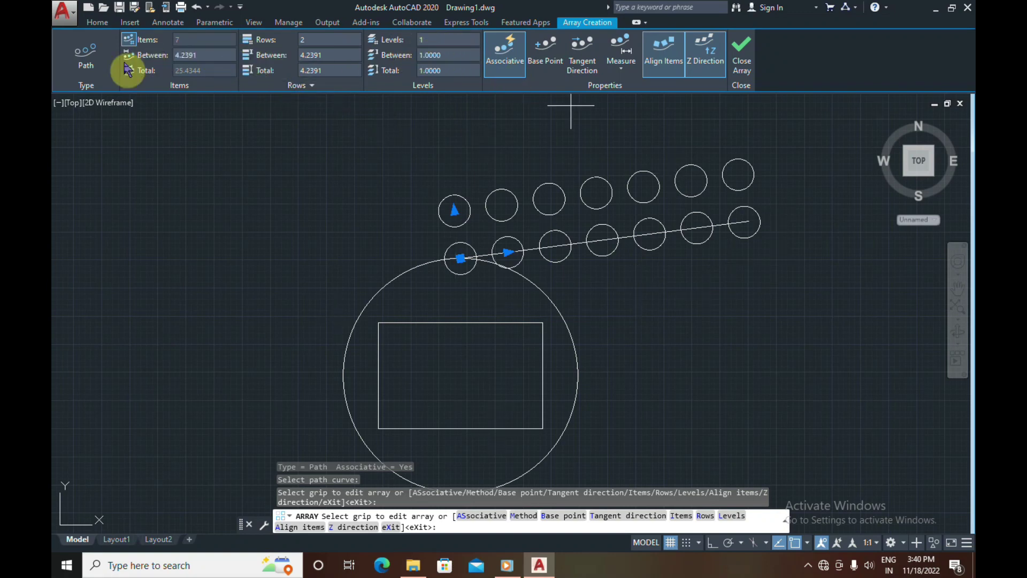
# Space the path array items 5 apart and close the array.
pyautogui.click(202, 54)
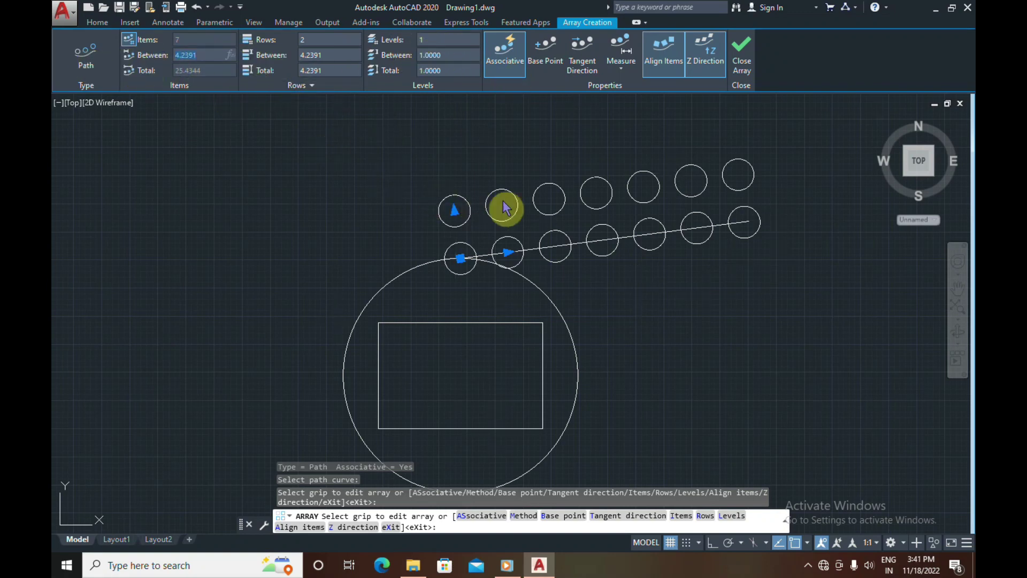
pyautogui.write('2')
pyautogui.press('Return')
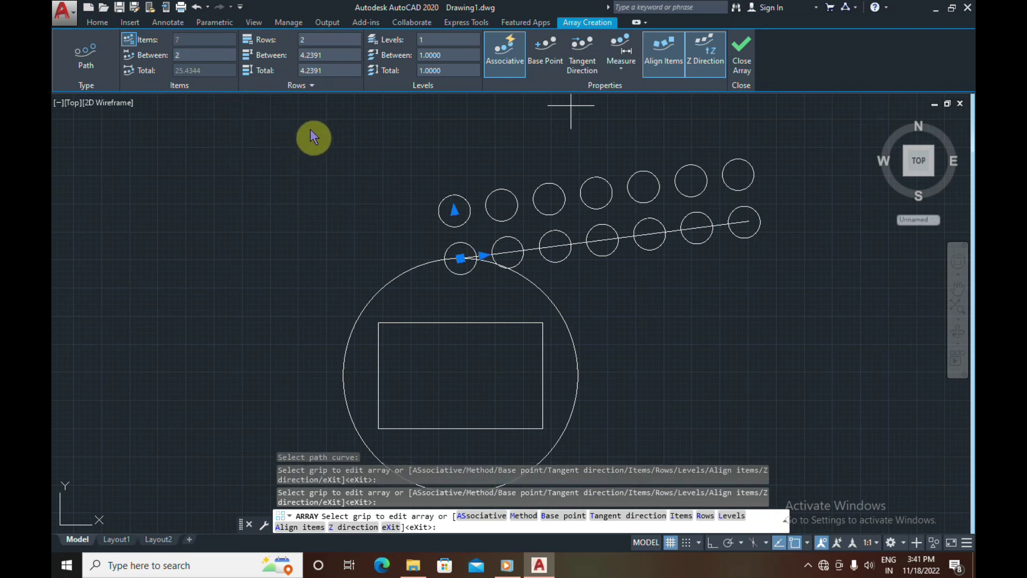
pyautogui.click(313, 137)
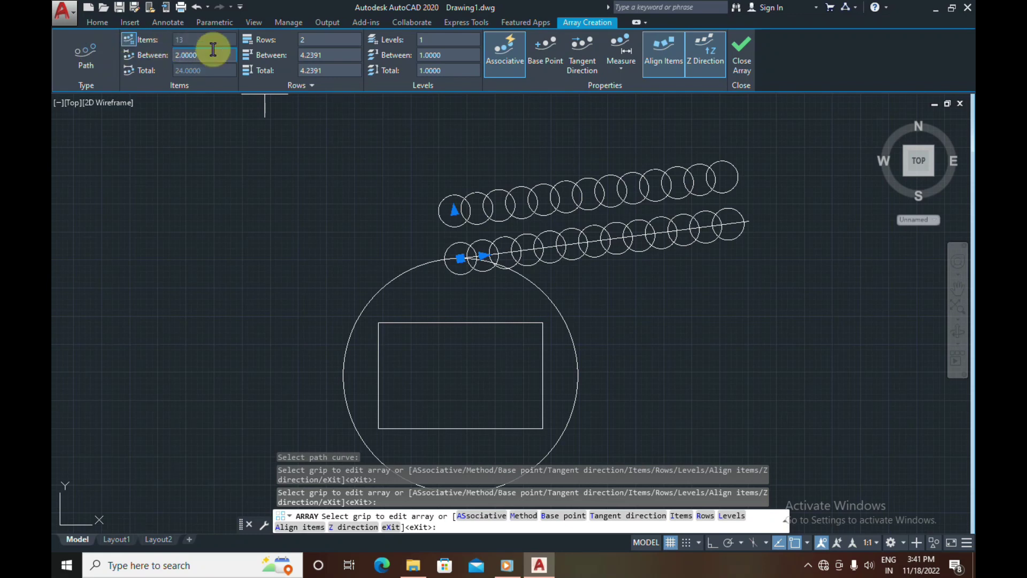
pyautogui.click(209, 54)
pyautogui.write('5.0000')
pyautogui.press('Return')
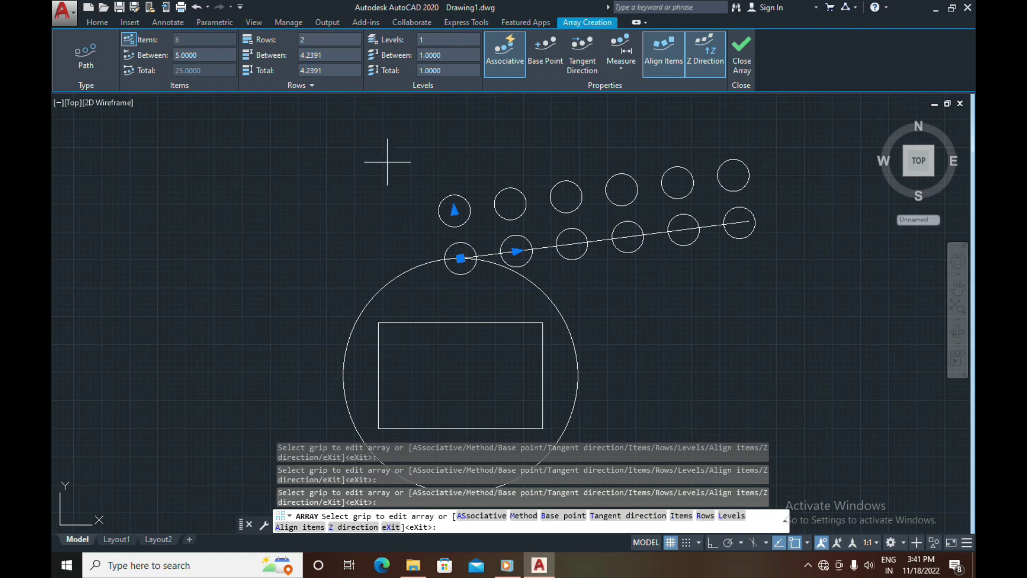
pyautogui.click(741, 59)
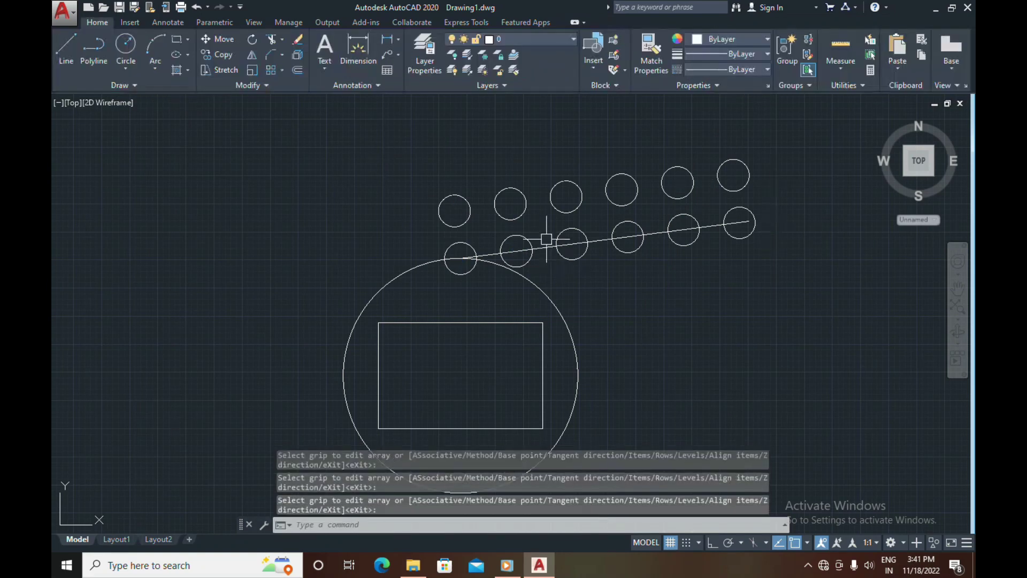
# Undo the path array and the slanted line, leaving the rectangle and two circles.
pyautogui.hotkey('ctrl', 'z')
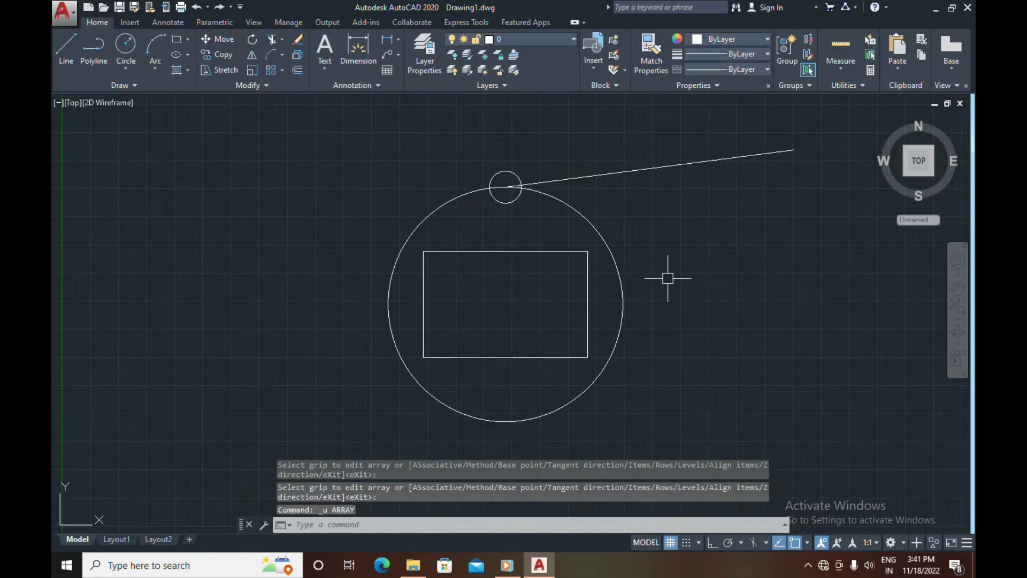
pyautogui.moveTo(636, 253); pyautogui.dragTo(644, 223, button='middle')
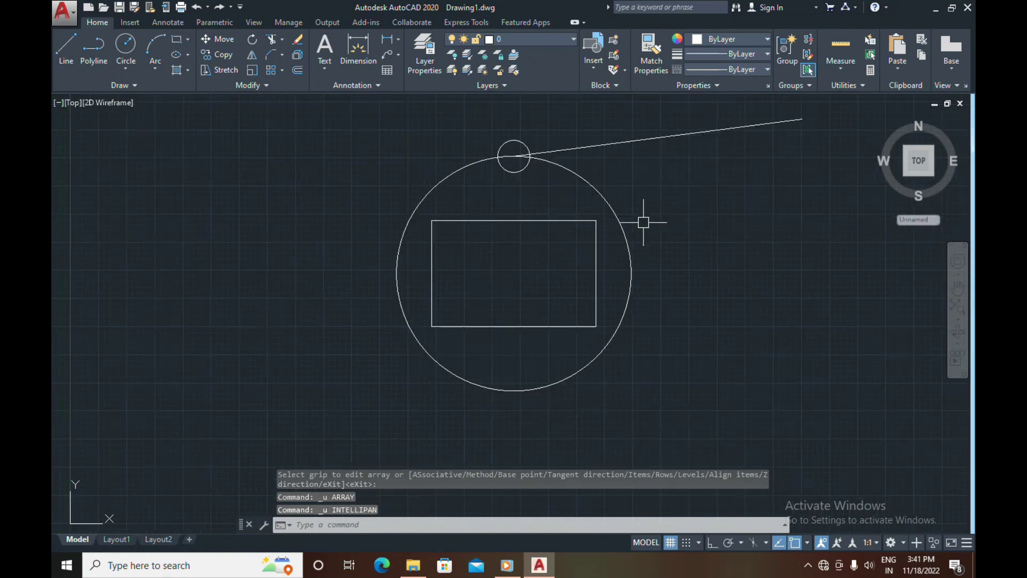
pyautogui.hotkey('ctrl', 'z')
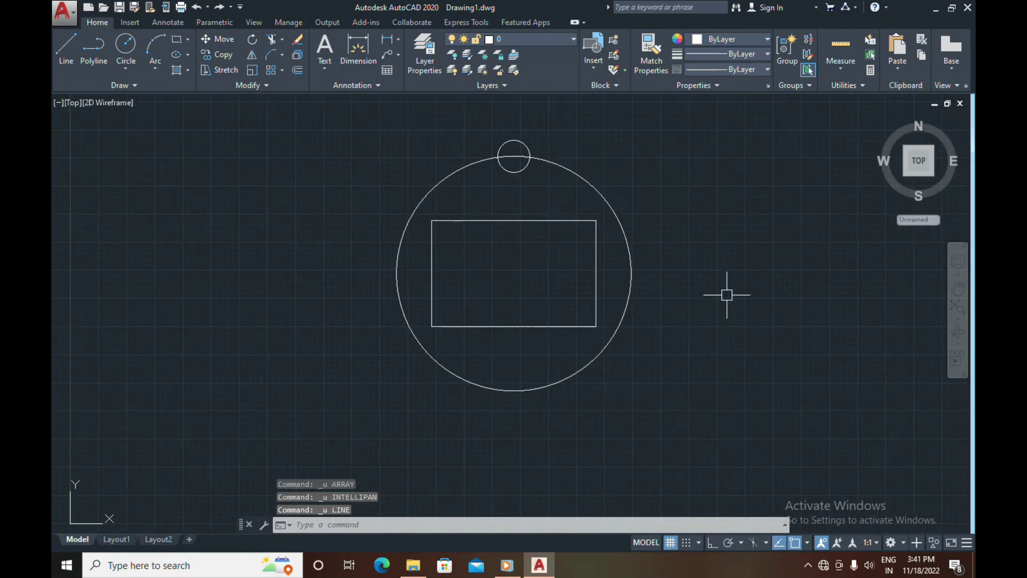
# Polar-array the window-selected small circle around the rectangle's centre, showing 6 circles.
pyautogui.write('ar')
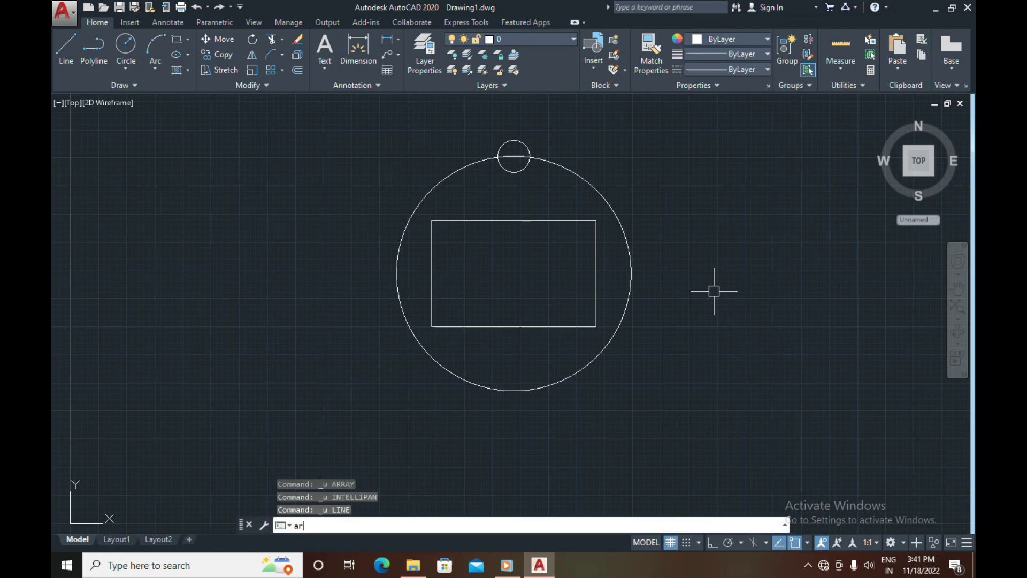
pyautogui.press('Return')
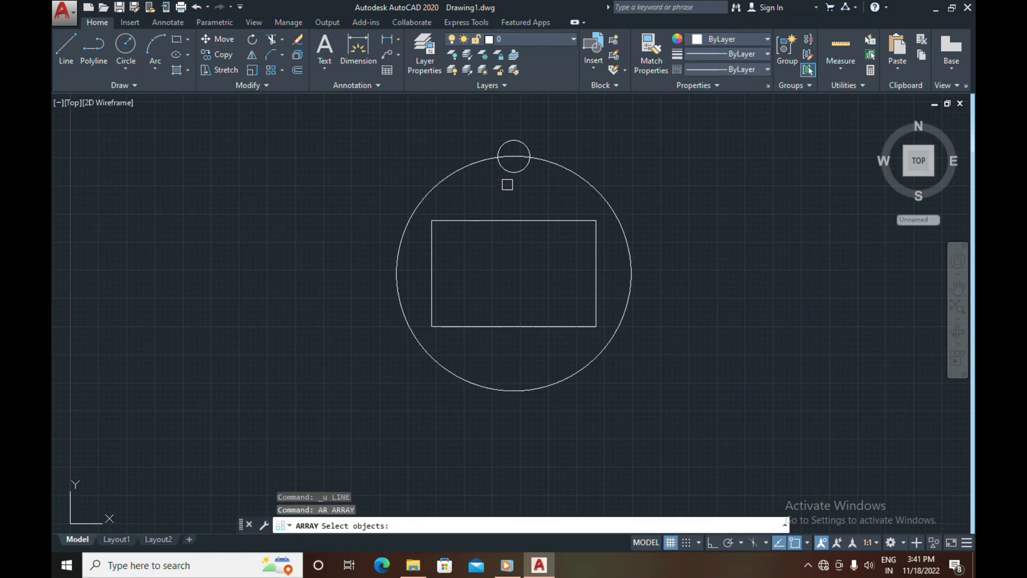
pyautogui.click(525, 169)
pyautogui.click(517, 171)
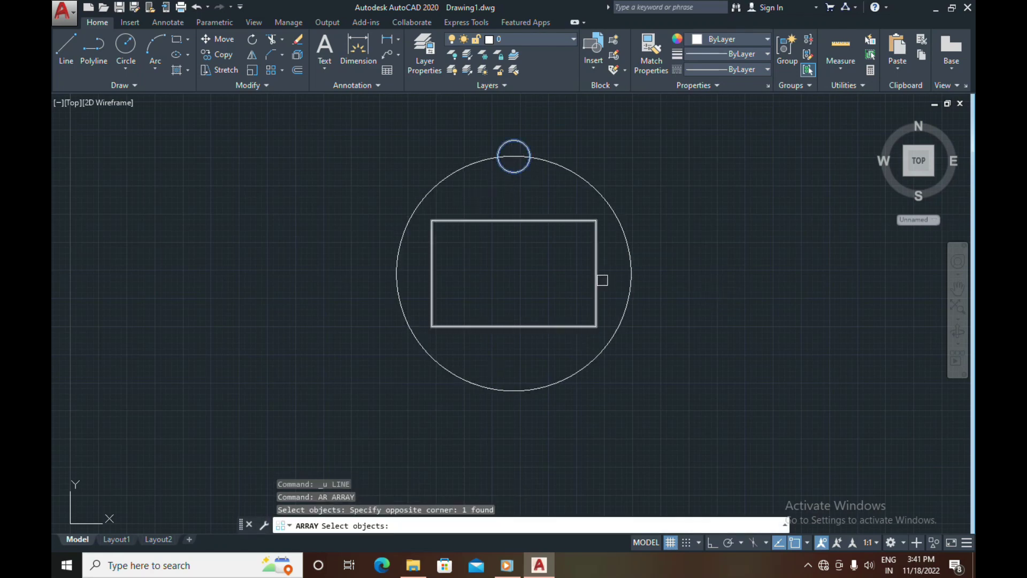
pyautogui.press('Return')
pyautogui.write('po')
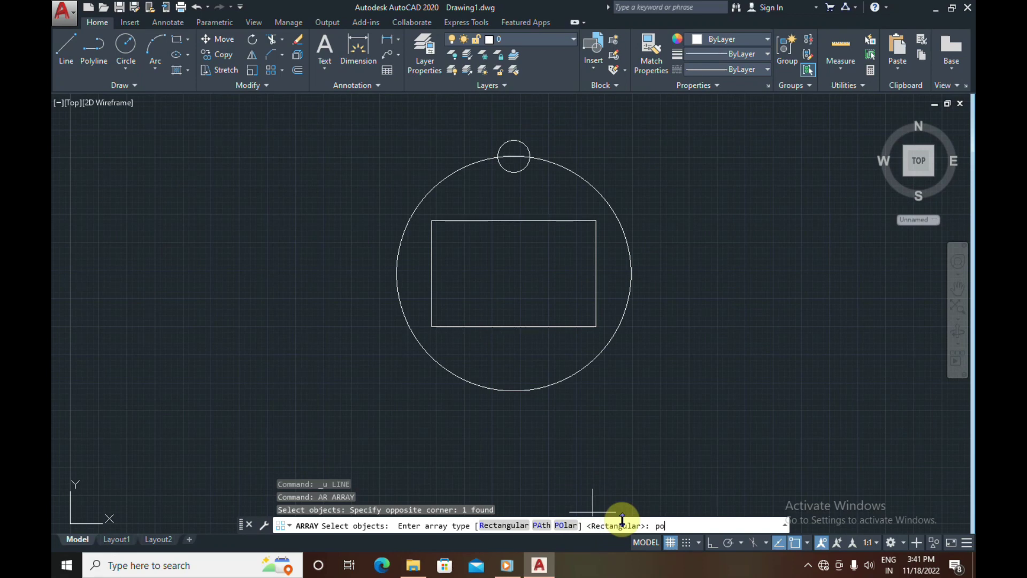
pyautogui.press('Return')
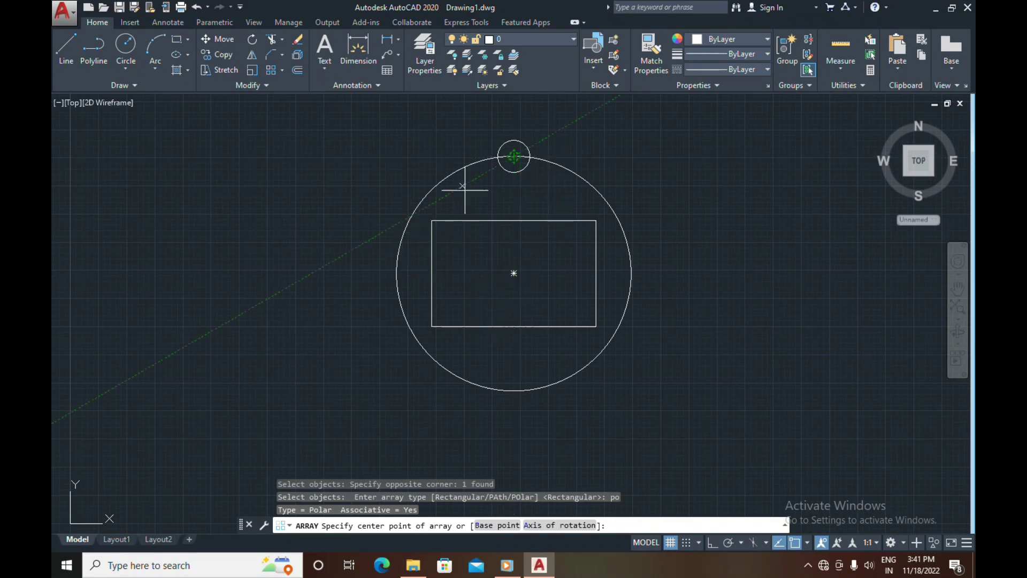
pyautogui.click(513, 273)
pyautogui.write('10')
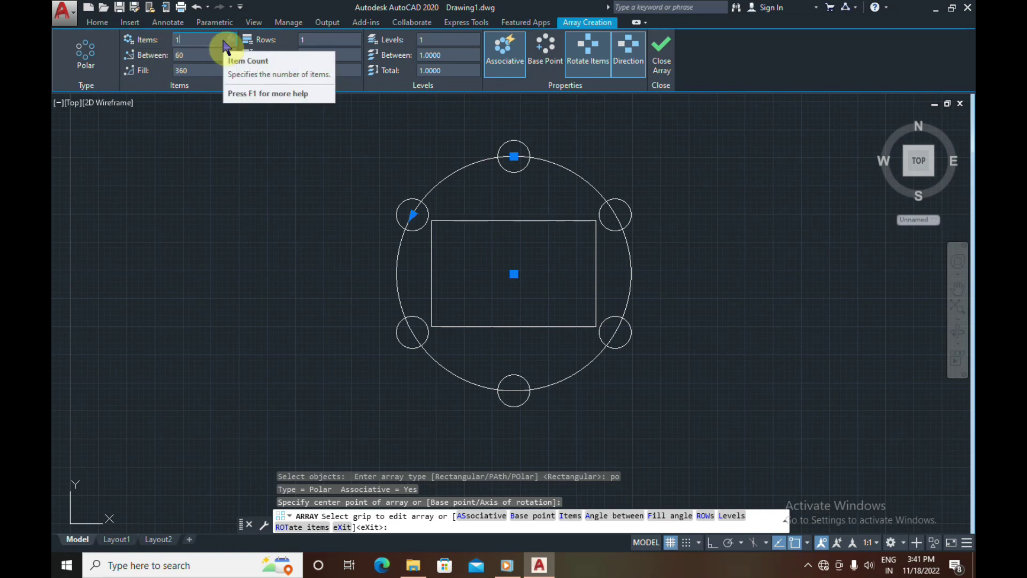
# Enter 20 as the polar array's item count.
pyautogui.press('Return')
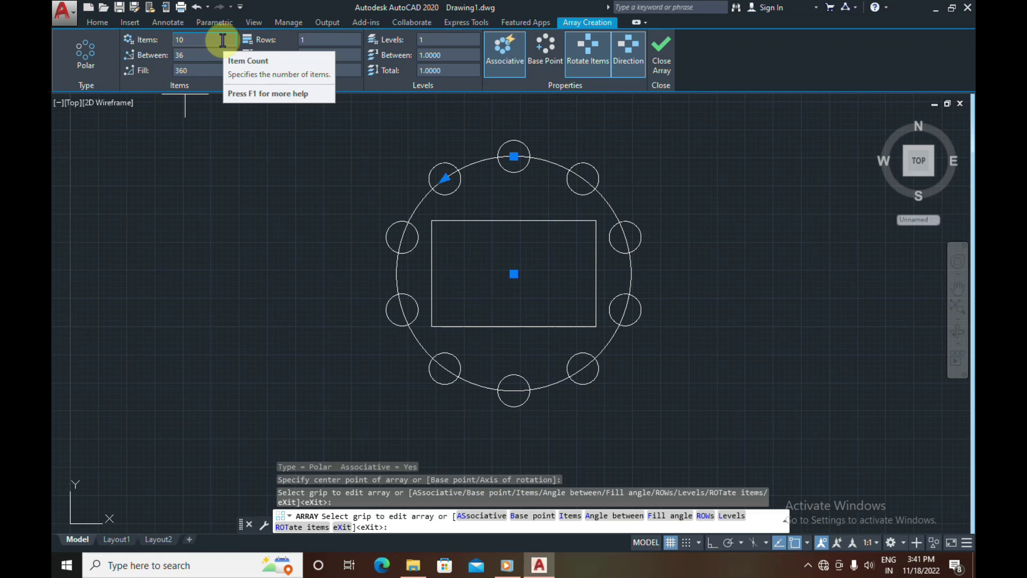
pyautogui.hotkey('ctrl', 'a')
pyautogui.write('20')
pyautogui.press('Return')
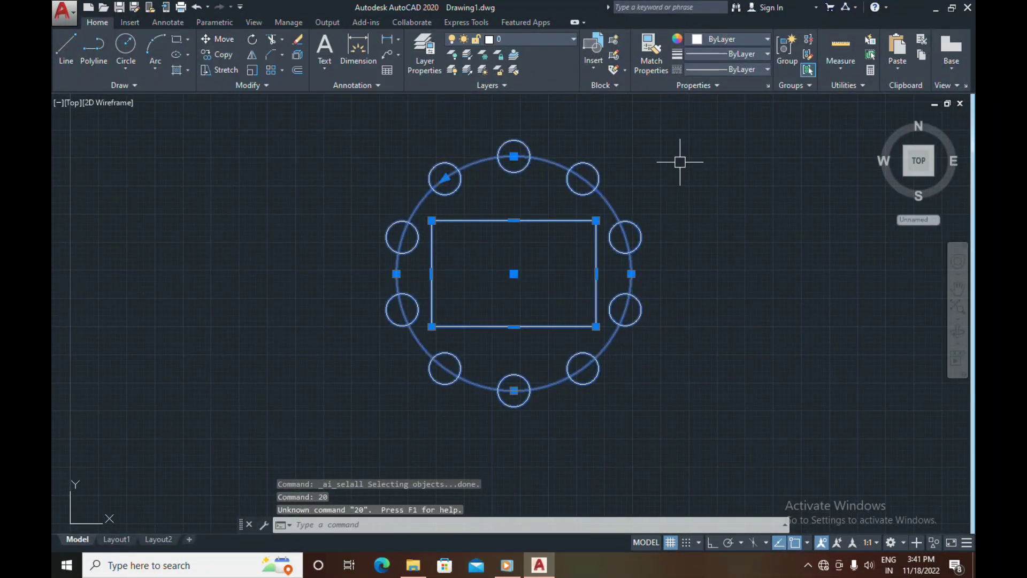
pyautogui.press('Escape')
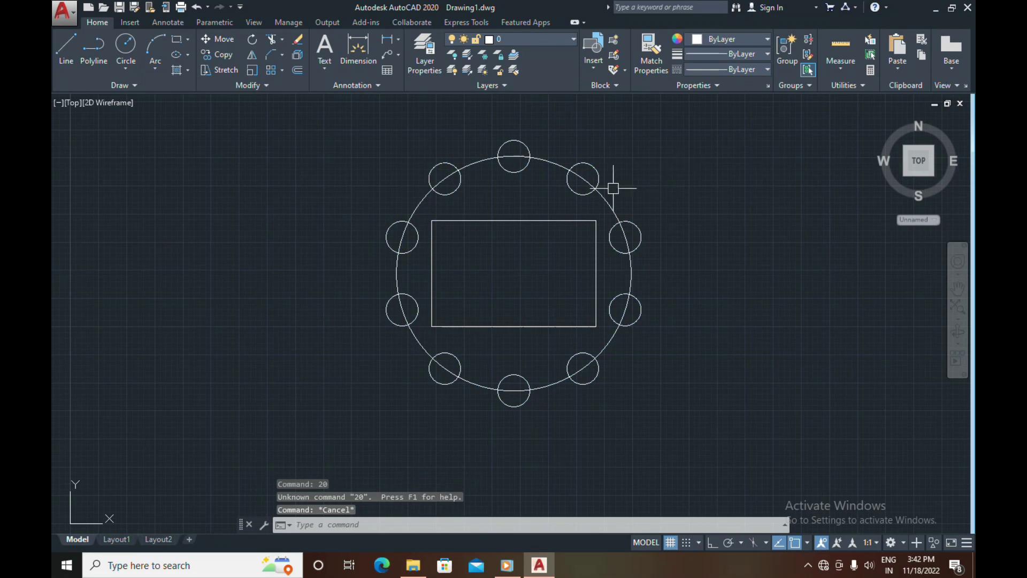
# Reselect the polar array and set Items to 20 in the ribbon.
pyautogui.click(516, 148)
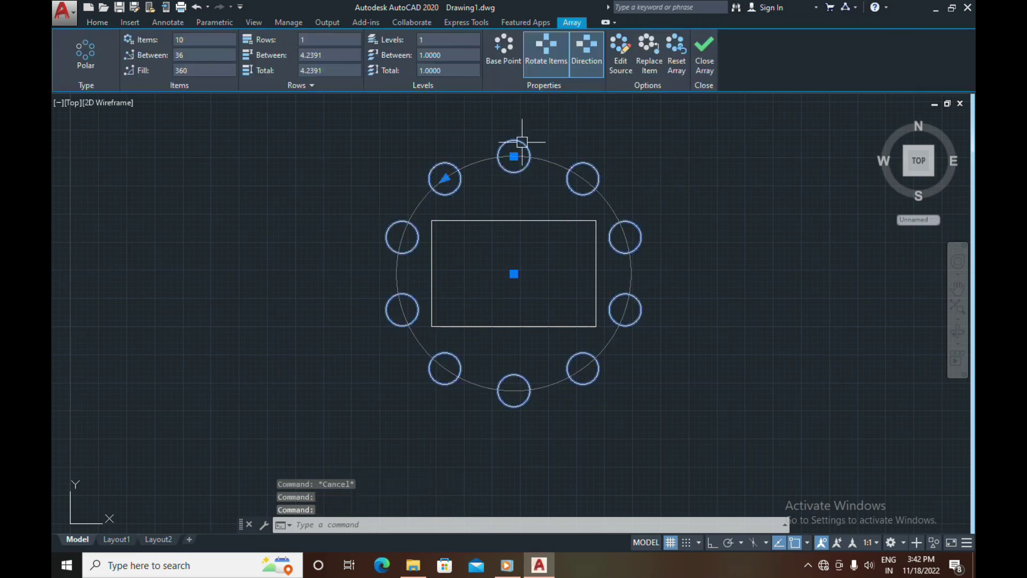
pyautogui.click(207, 39)
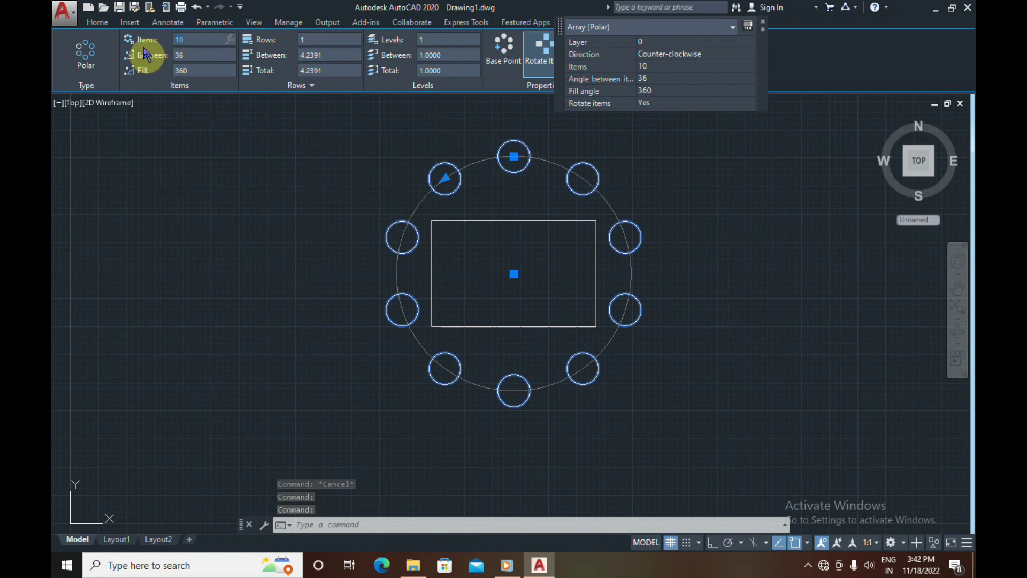
pyautogui.write('20')
pyautogui.press('Return')
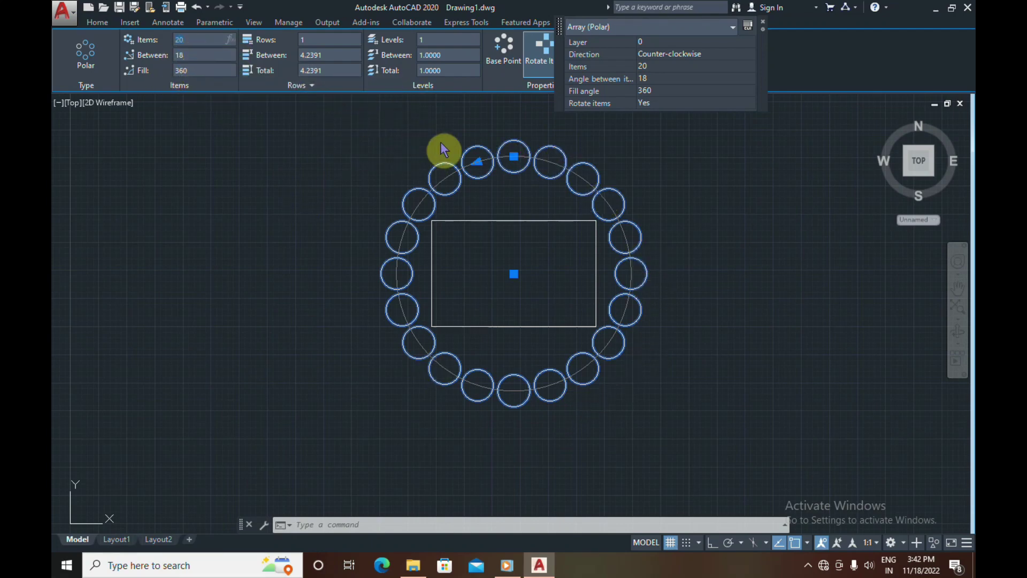
pyautogui.click(714, 240)
pyautogui.press('Escape')
pyautogui.press('Escape')
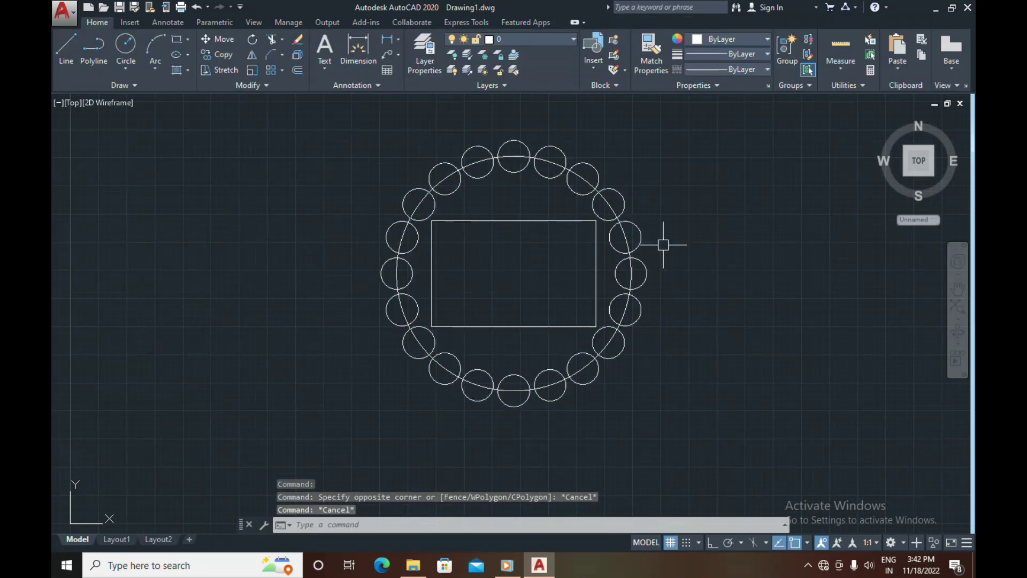
# Reselect the 20-circle polar array and close array editing.
pyautogui.scroll(1, 545, 259)
pyautogui.scroll(-1, 529, 258)
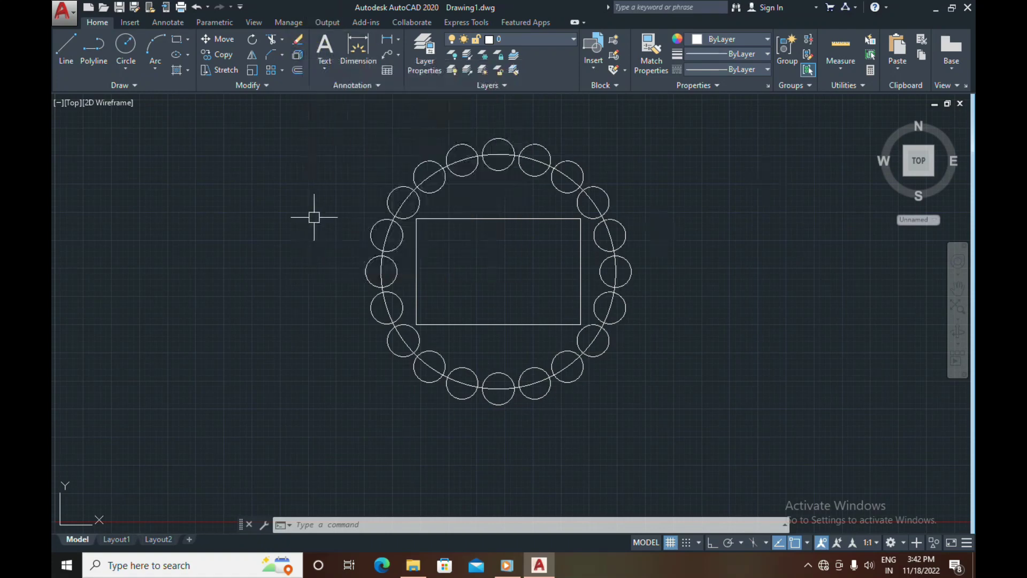
pyautogui.click(490, 140)
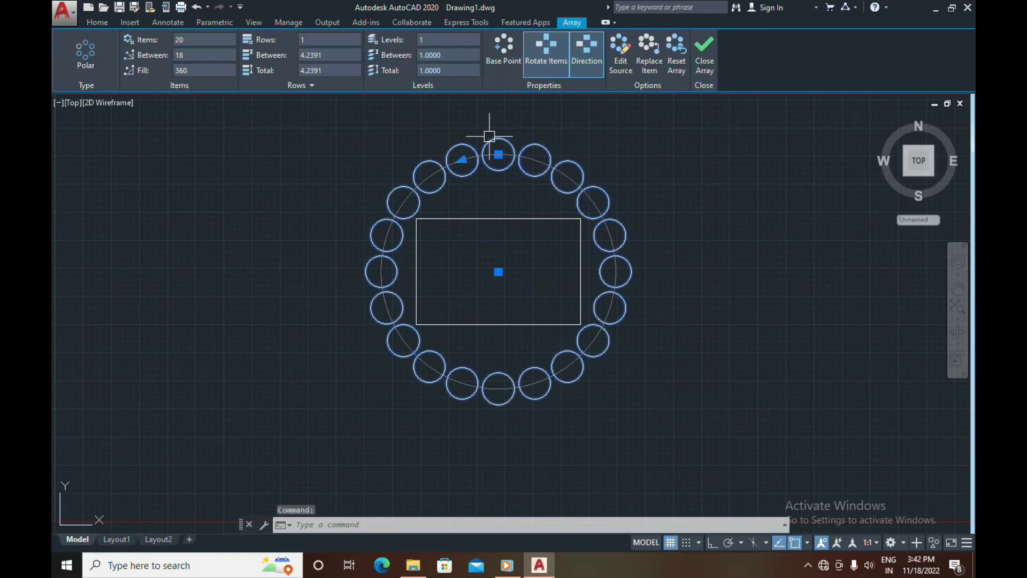
pyautogui.click(705, 53)
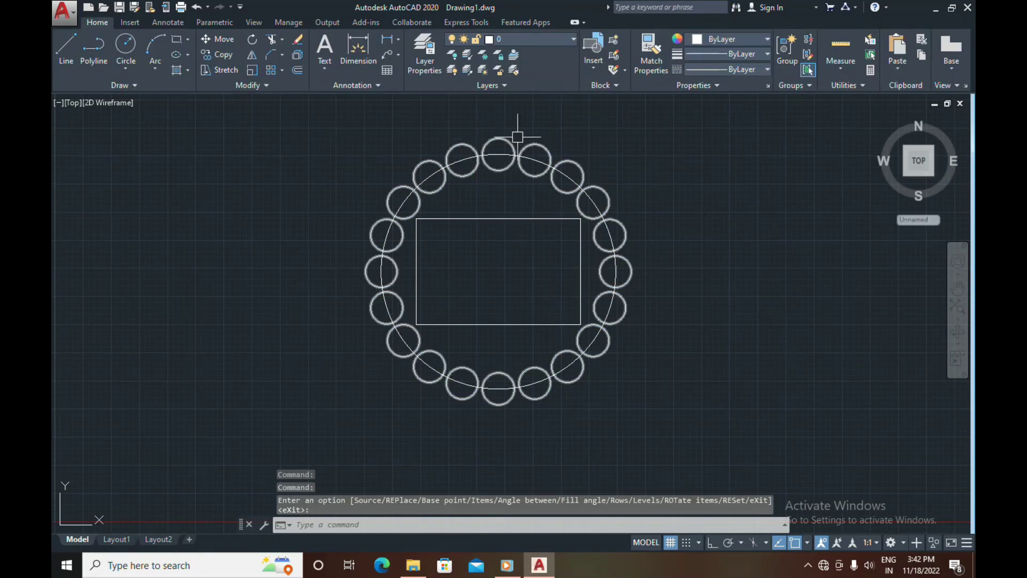
pyautogui.click(290, 64)
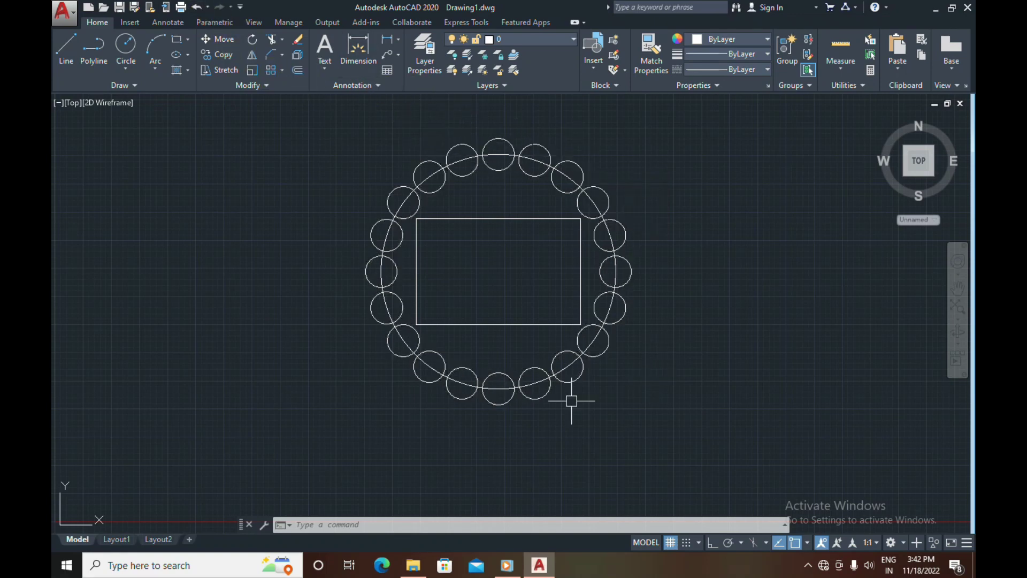
# Explode the polar array and check that each circle is now separate.
pyautogui.click(298, 54)
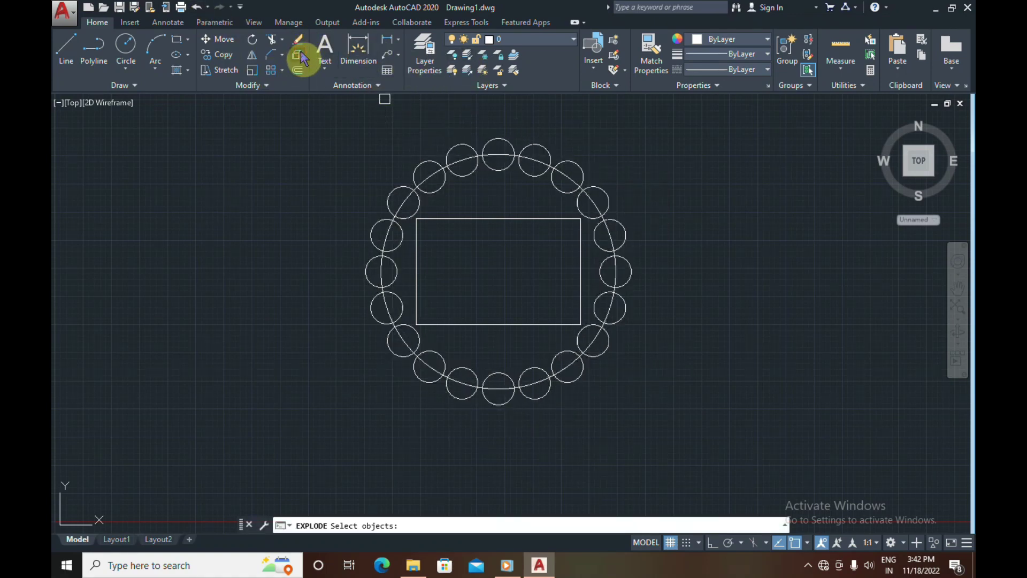
pyautogui.click(514, 142)
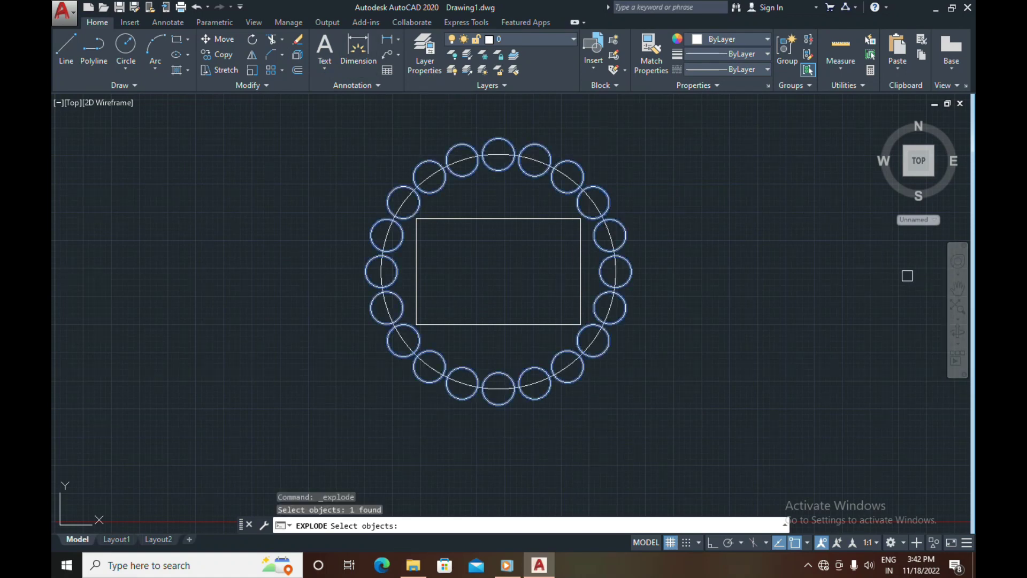
pyautogui.press('Return')
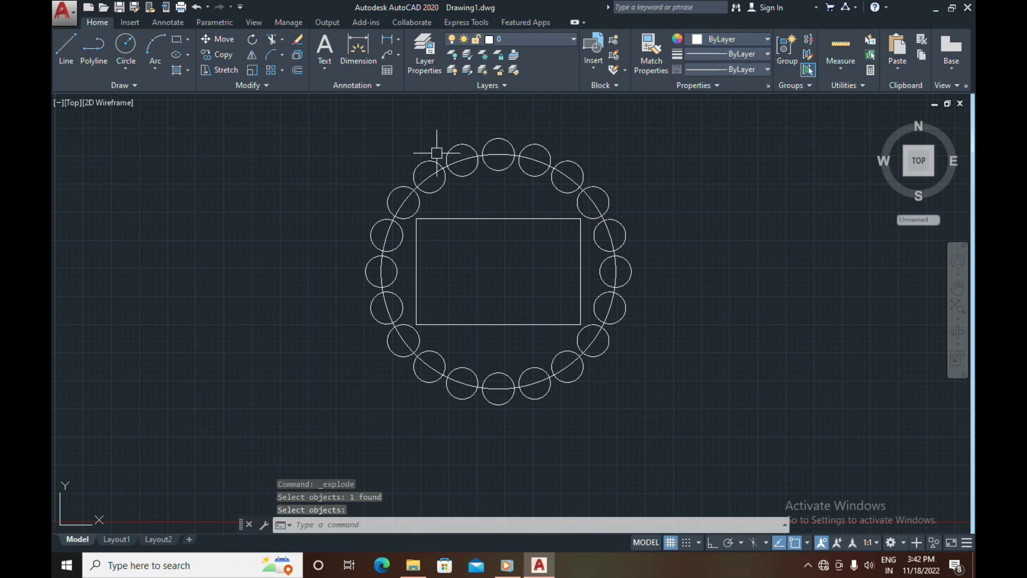
pyautogui.click(415, 162)
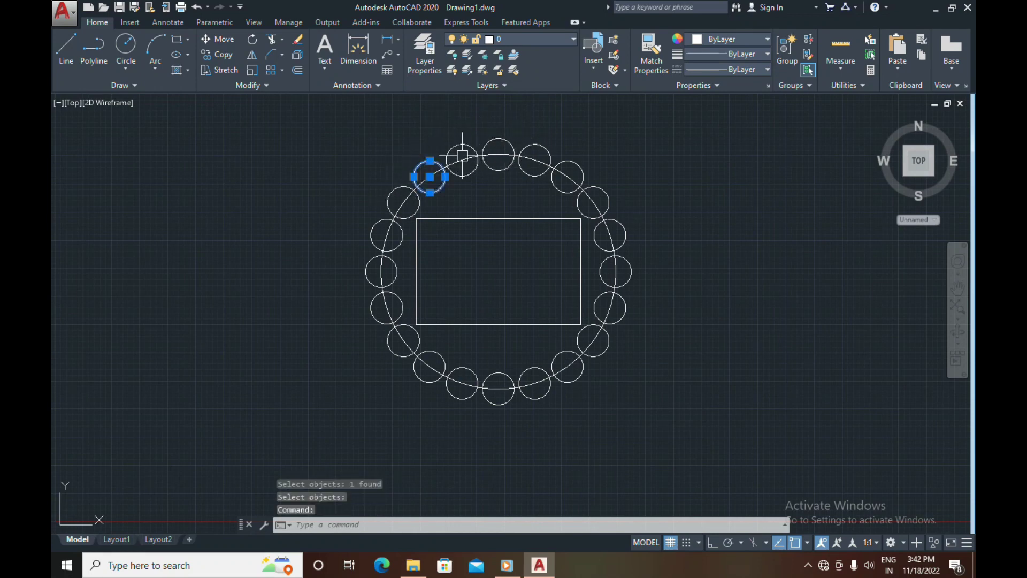
pyautogui.press('Escape')
# Try ERASE and TRIM (TR), cancelling both without changes.
pyautogui.click(298, 48)
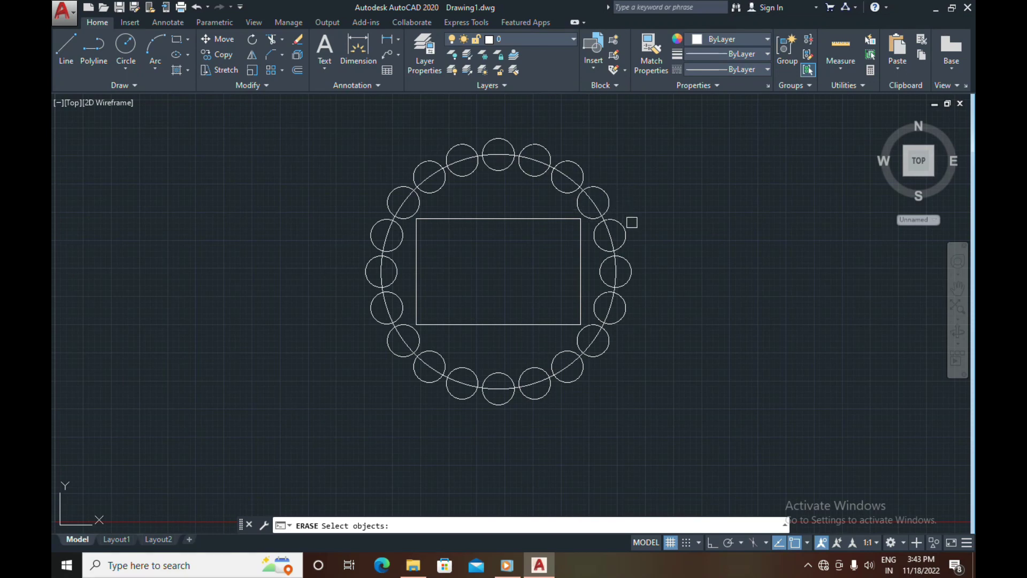
pyautogui.press('Return')
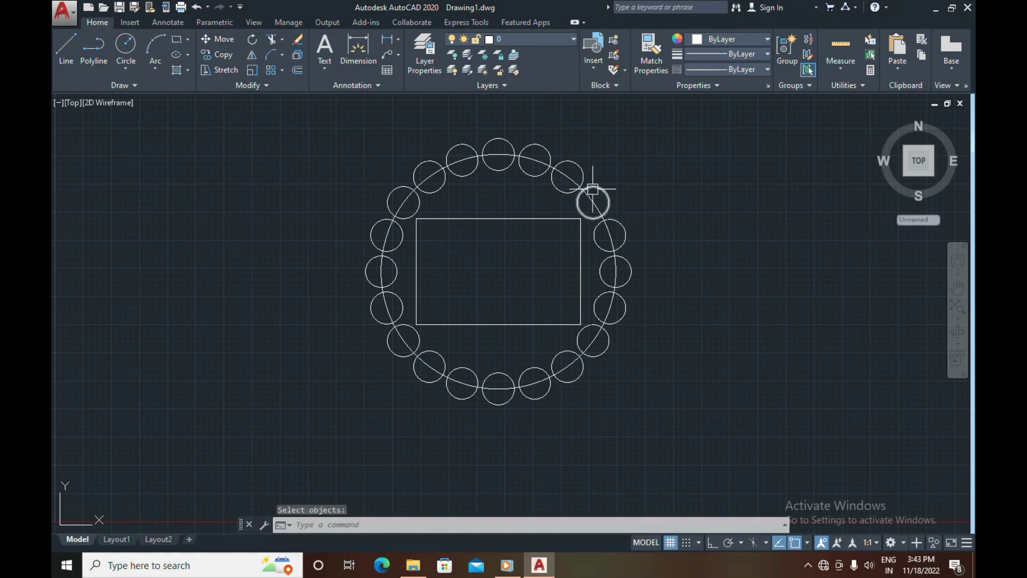
pyautogui.write('tr')
pyautogui.press('Return')
pyautogui.press('Return')
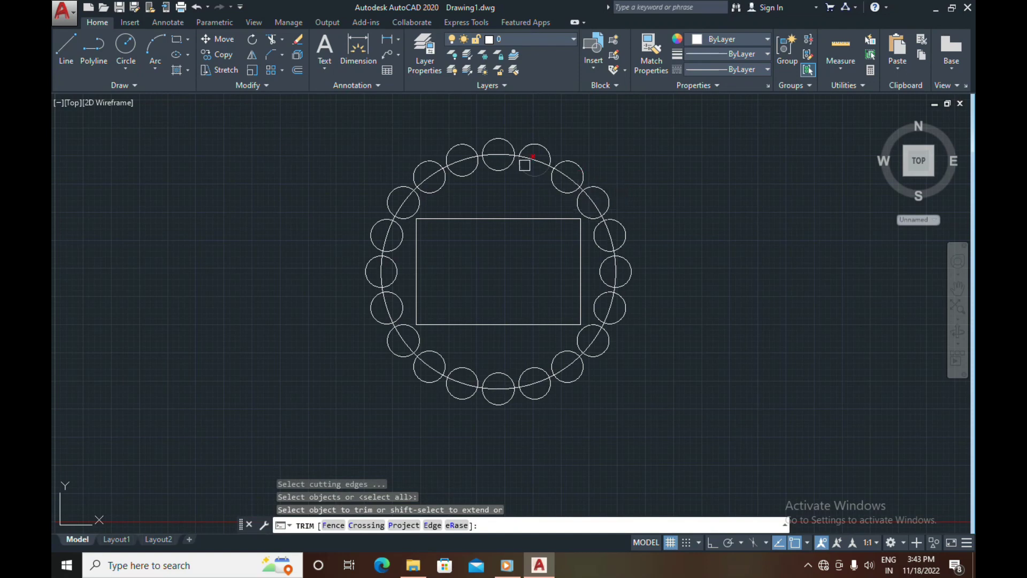
pyautogui.press('Escape')
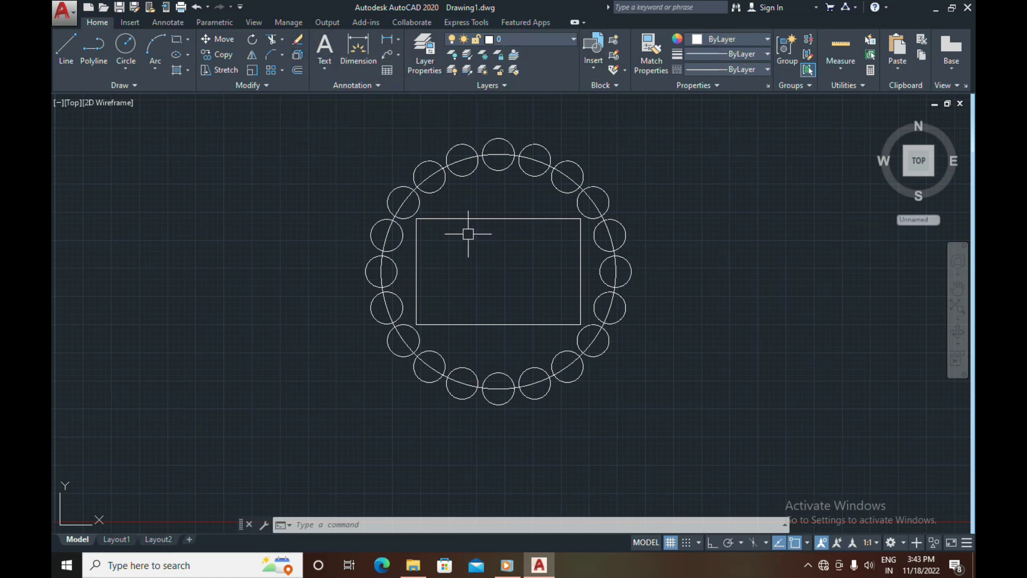
# Try offsetting the rectangle with a picked distance, then abandon it.
pyautogui.press('Escape')
pyautogui.press('Escape')
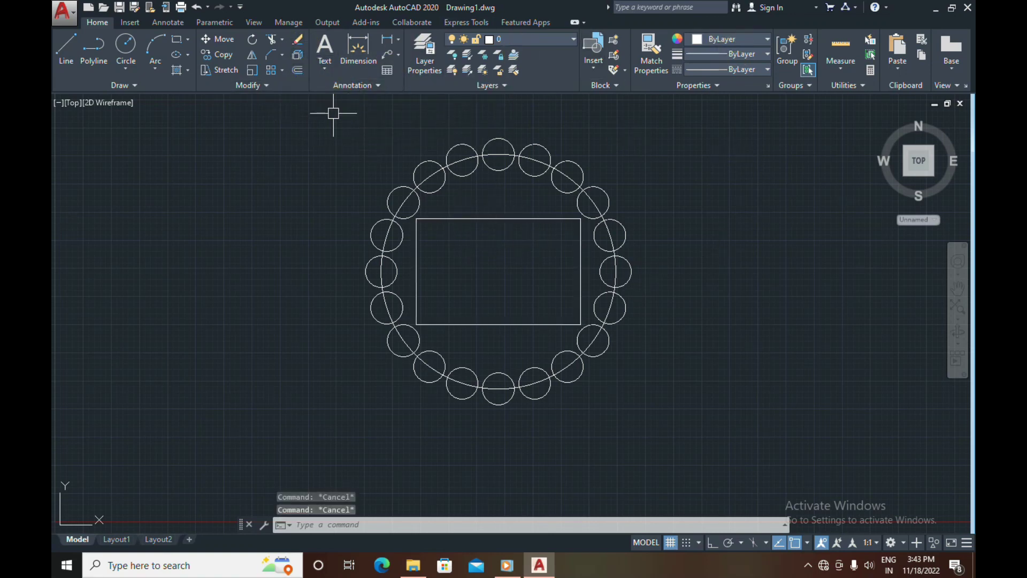
pyautogui.write('of')
pyautogui.press('Return')
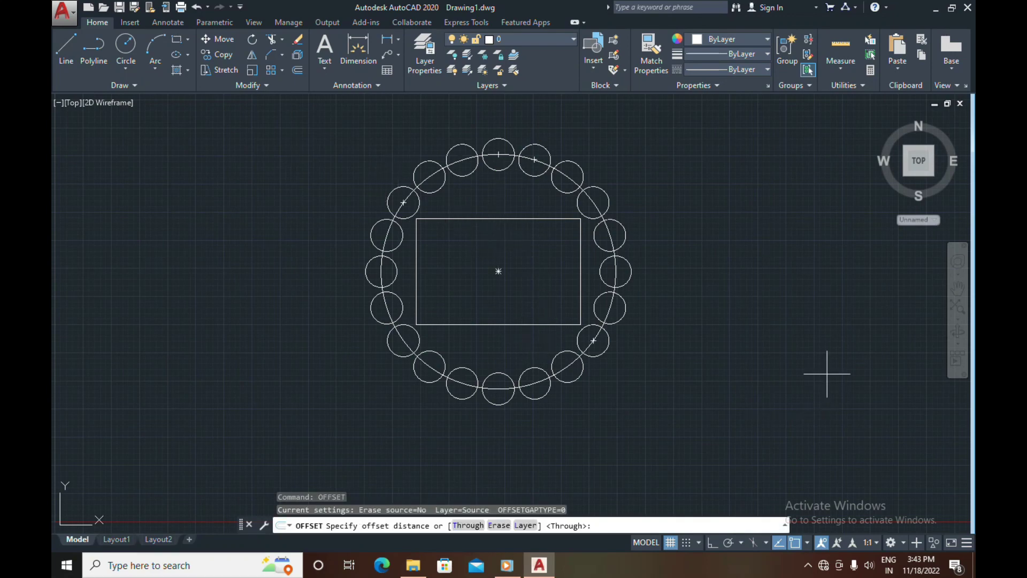
pyautogui.click(498, 272)
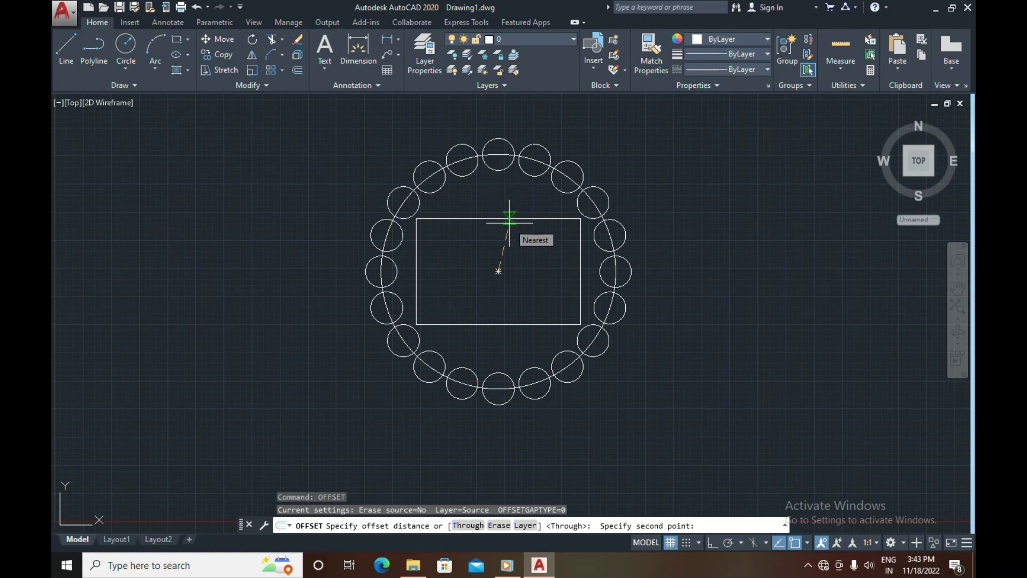
pyautogui.click(494, 202)
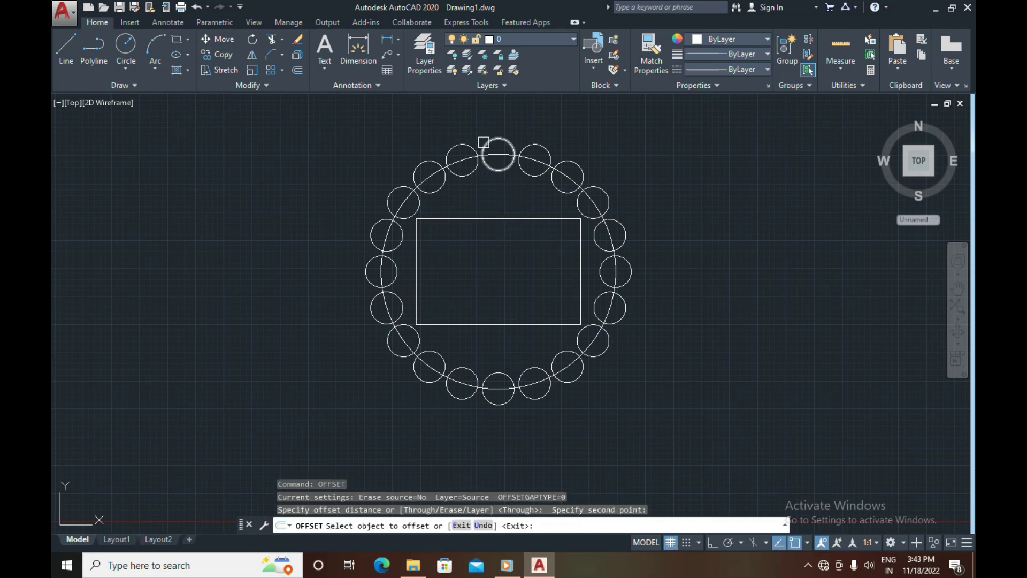
pyautogui.click(510, 223)
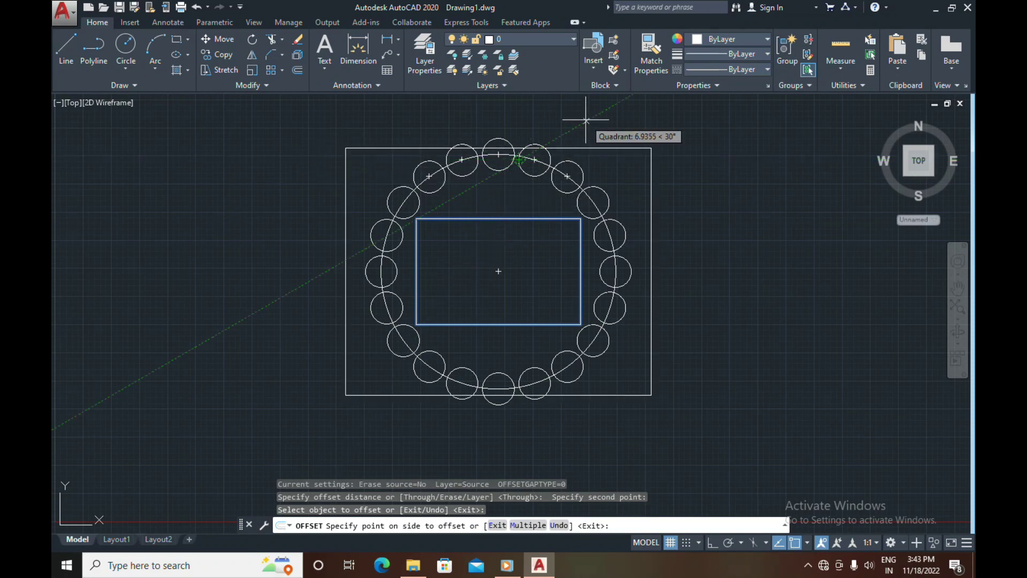
pyautogui.press('Escape')
# Offset the rectangle outward by 10 with Multiple, placing a larger copy.
pyautogui.press('Return')
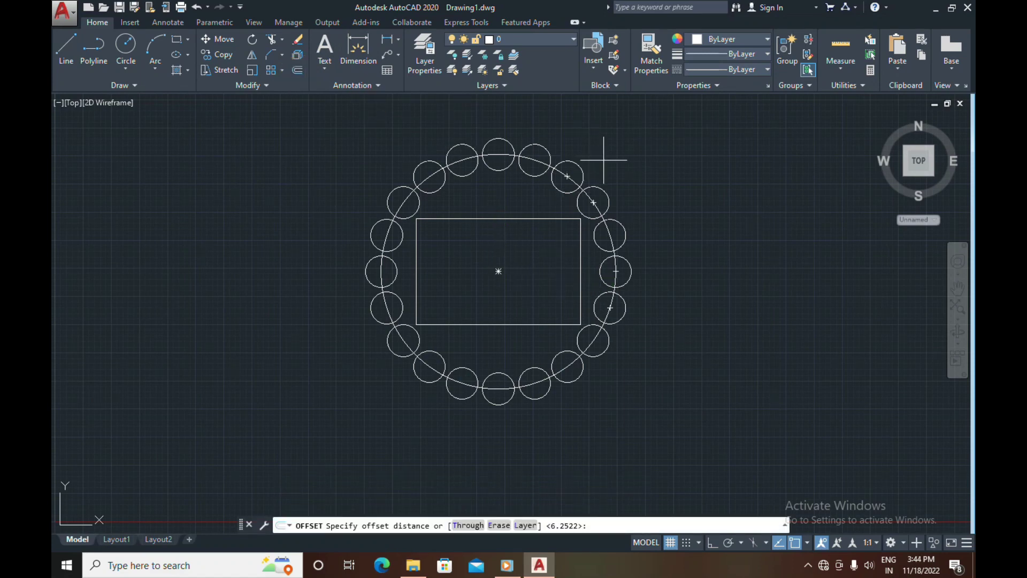
pyautogui.write('10')
pyautogui.press('Return')
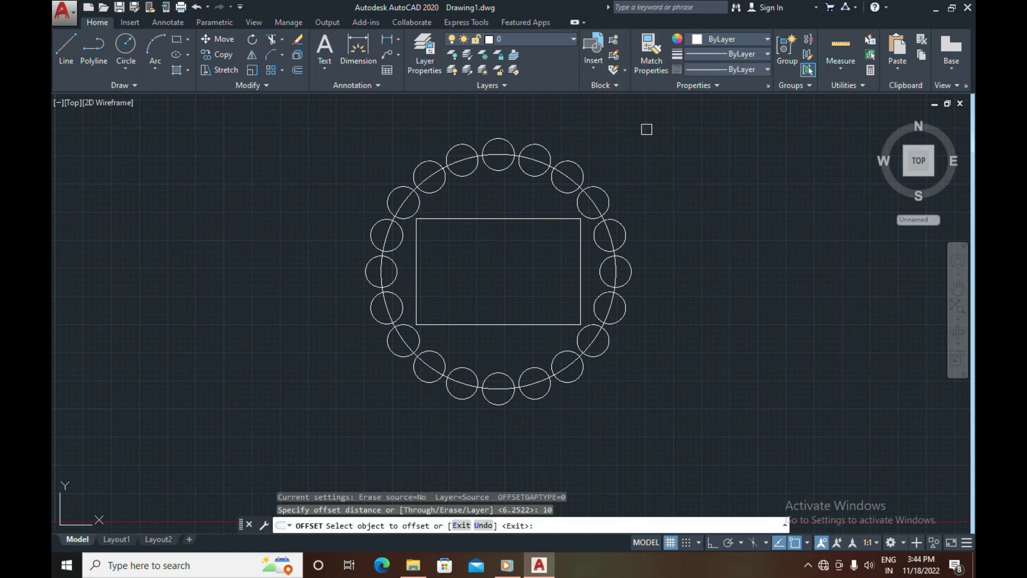
pyautogui.click(483, 219)
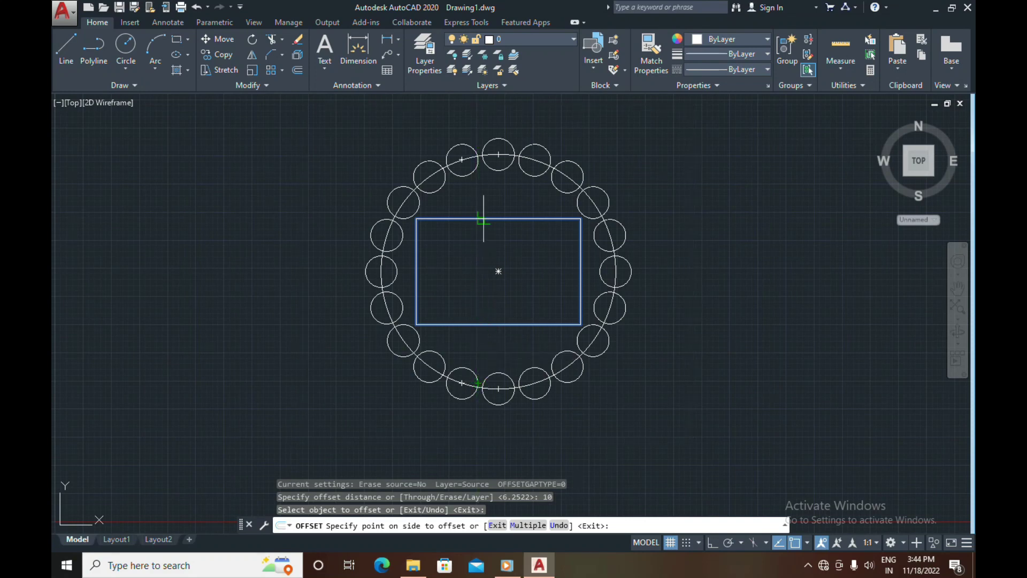
pyautogui.click(528, 525)
pyautogui.scroll(5, 550, 241)
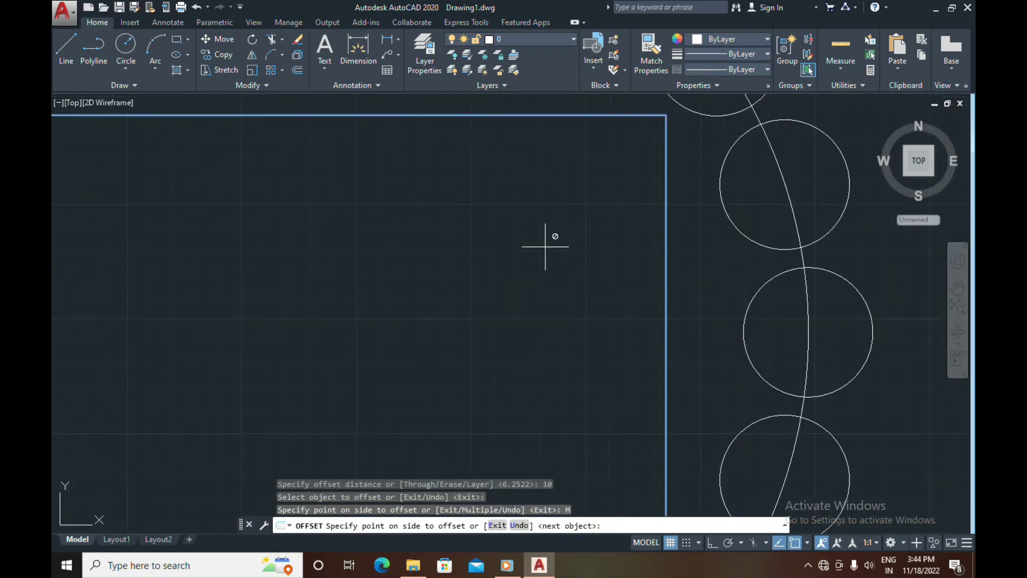
pyautogui.scroll(-10, 550, 241)
pyautogui.scroll(-2, 534, 229)
pyautogui.click(516, 165)
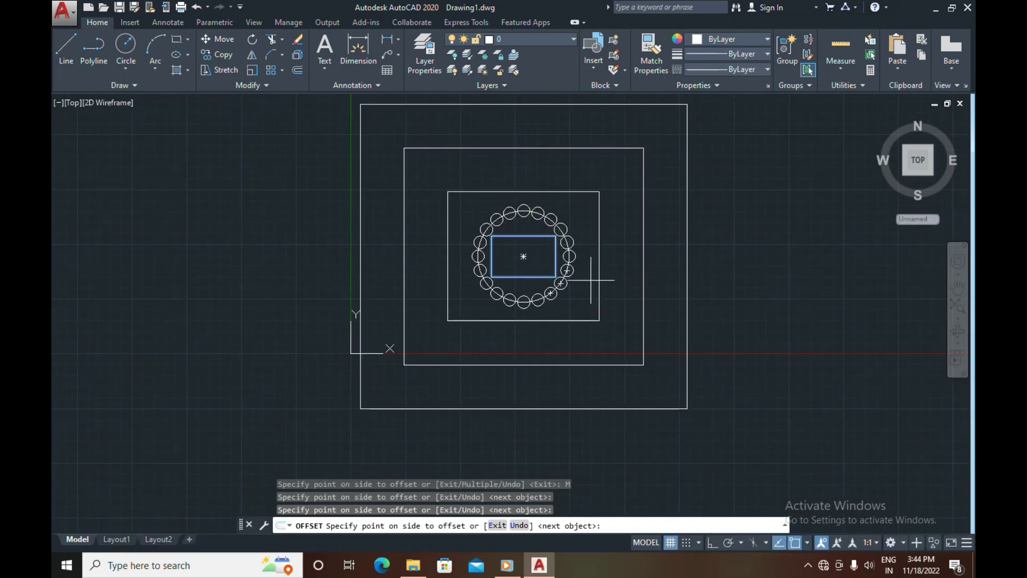
pyautogui.press('Escape')
# Undo both offsets, leaving the rectangle inside the 20-circle ring, and recentre the view.
pyautogui.hotkey('ctrl', 'z')
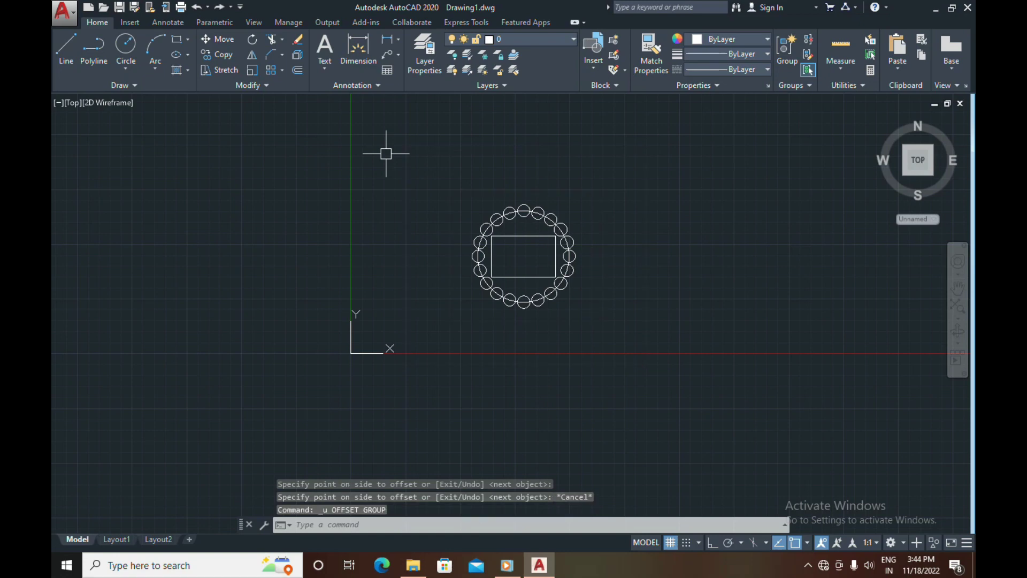
pyautogui.hotkey('ctrl', 'z')
pyautogui.moveTo(649, 244); pyautogui.dragTo(627, 253, button='middle')
pyautogui.scroll(4, 514, 257)
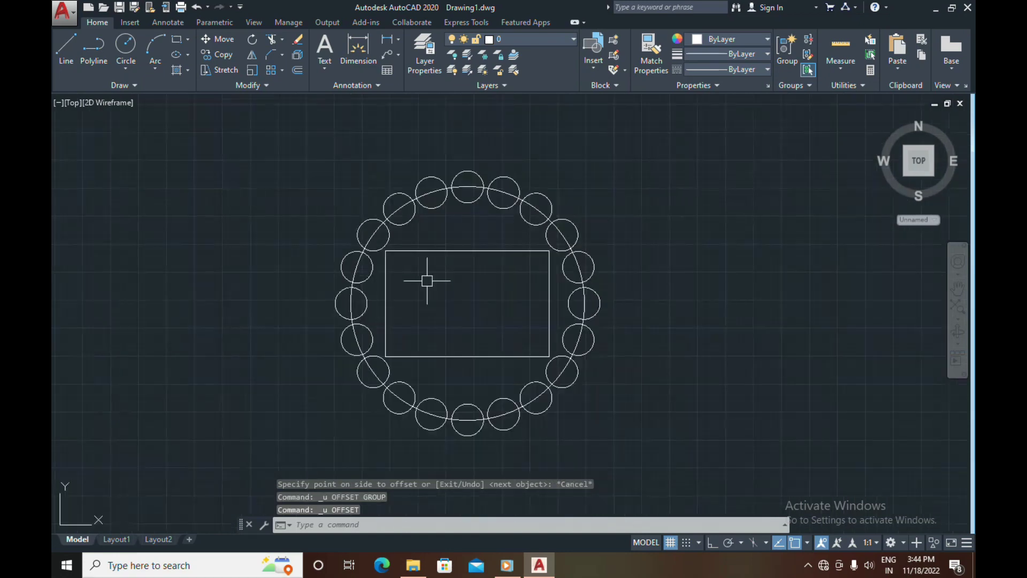